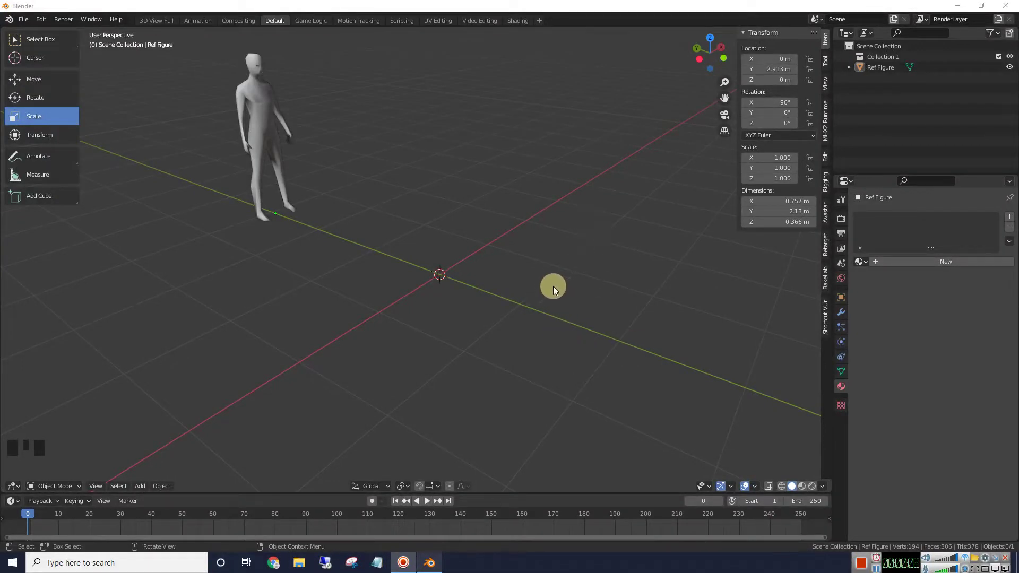
Add a 32-vertex cylinder, 1 m radius and 2 m deep, at the world origin.
middle_click_drag(543, 326, 540, 334)
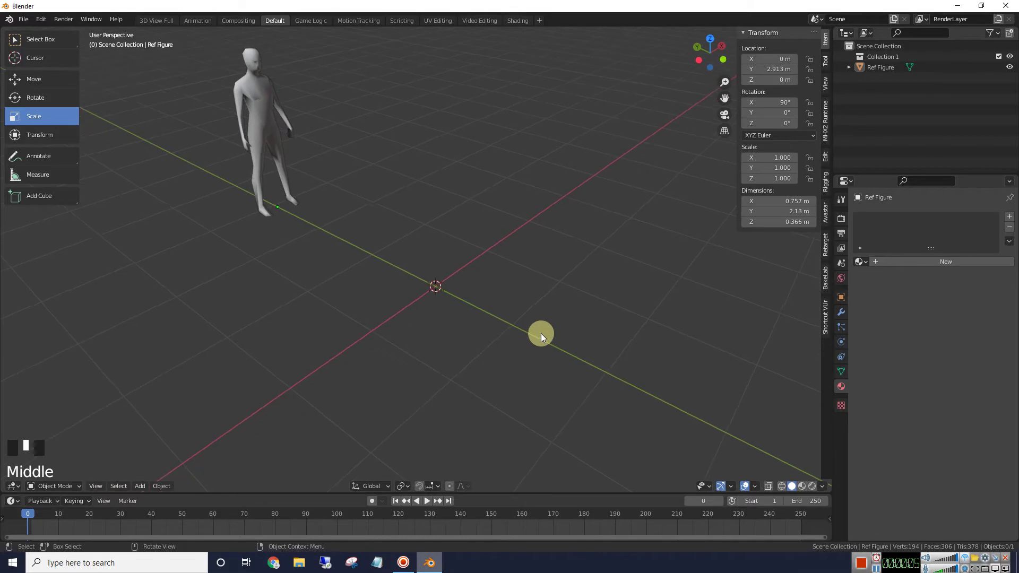
scroll(530, 335, "up", 1)
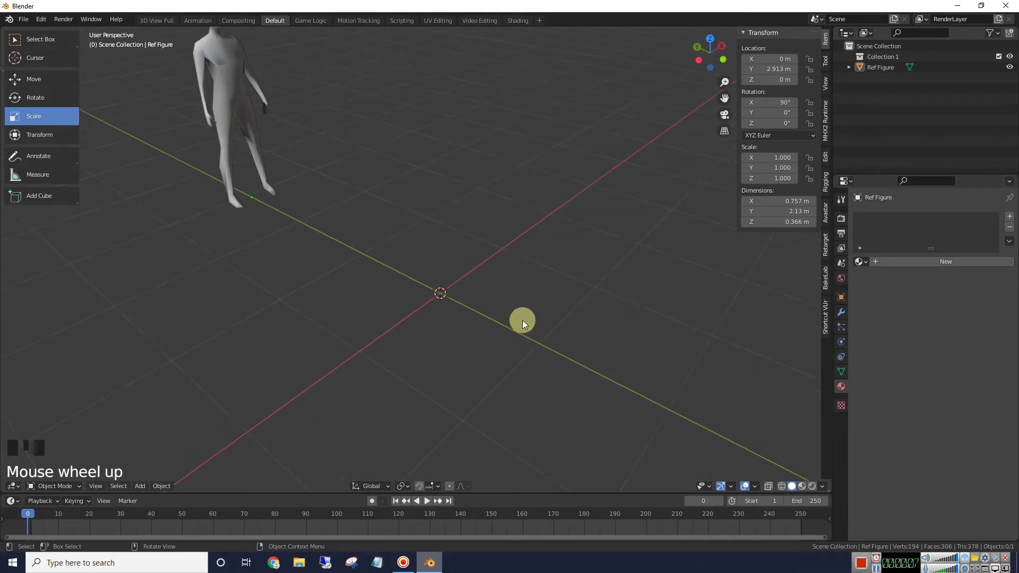
scroll(523, 320, "down", 1)
middle_click_drag(522, 314, 521, 311)
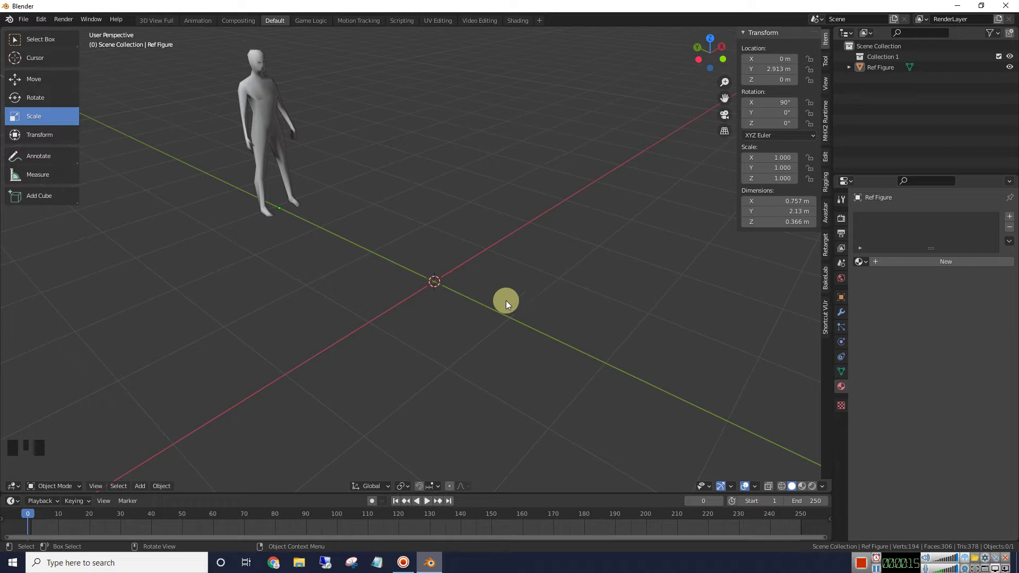
scroll(505, 298, "up", 1)
middle_click_drag(505, 298, 507, 289)
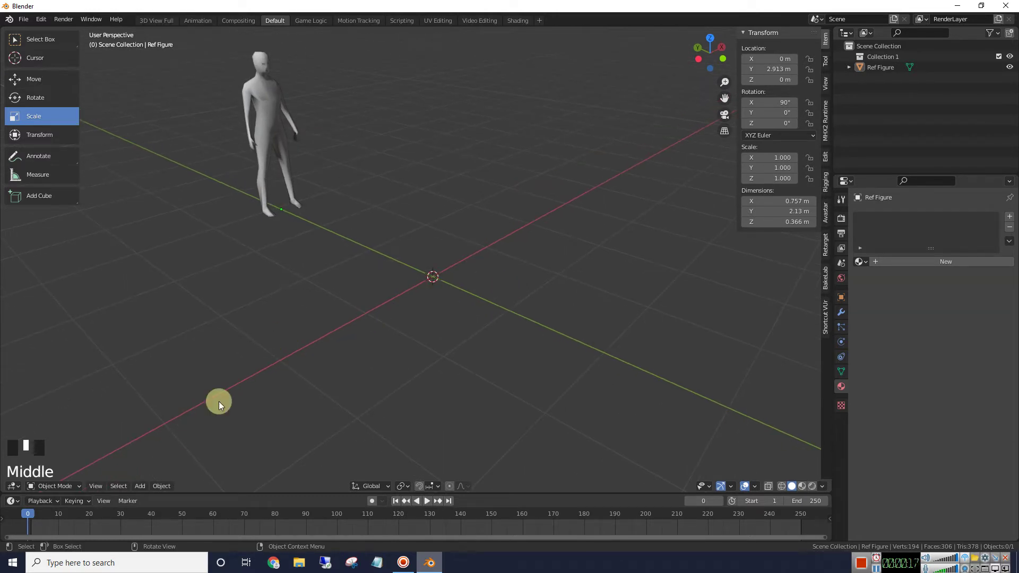
left_click(167, 486)
left_click(140, 486)
mouse_move(141, 473)
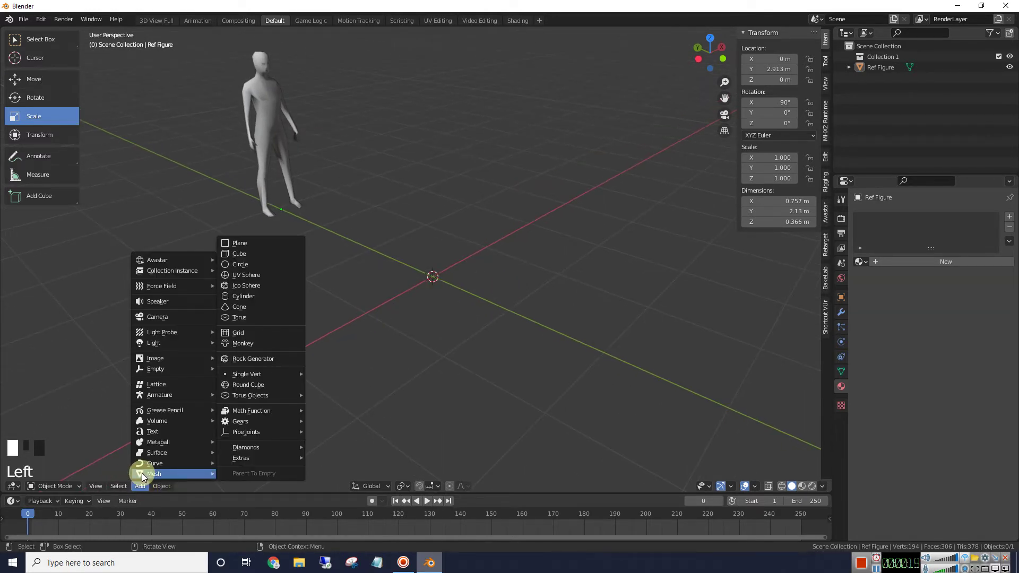
left_click(245, 295)
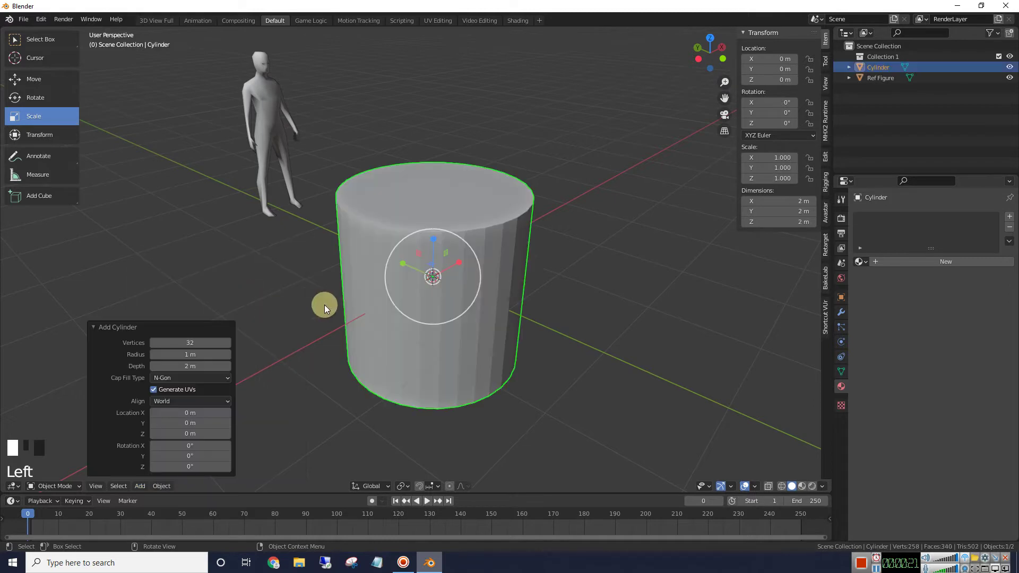
Check the new cylinder from the top view, then return to a perspective view.
scroll(575, 271, "down", 2)
middle_click_drag(574, 271, 588, 256)
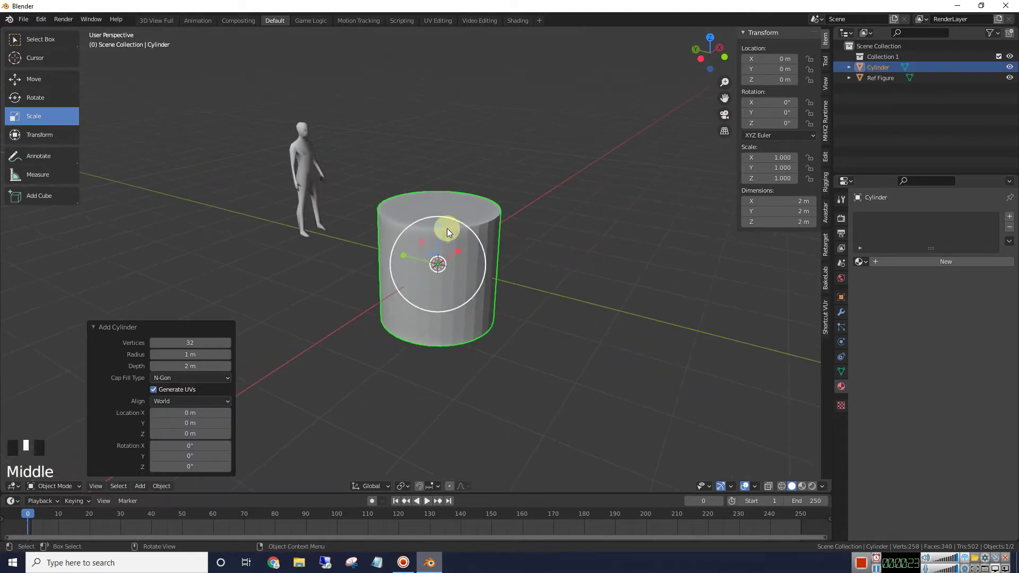
left_click(709, 37)
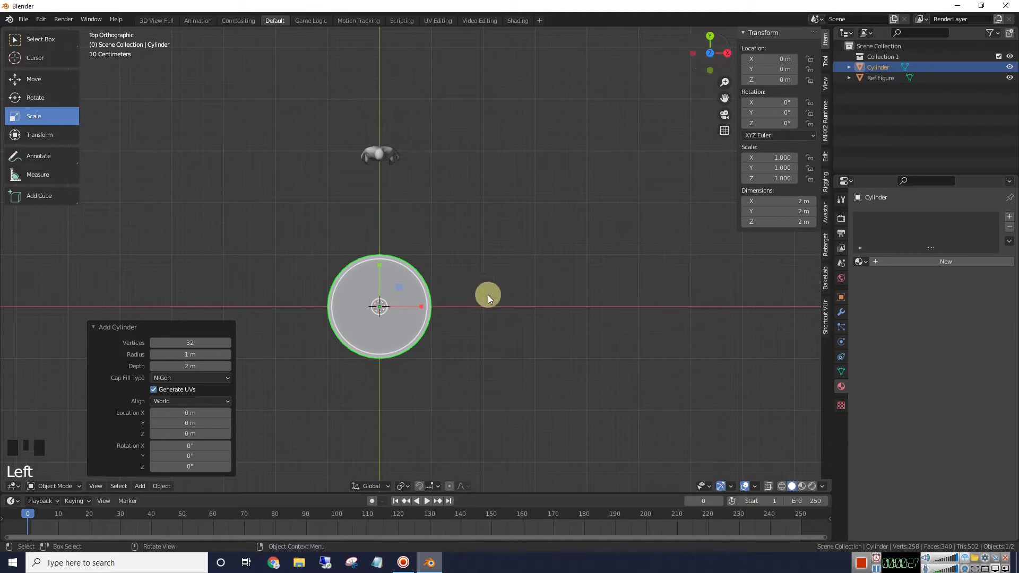
middle_click_drag(487, 293, 575, 214)
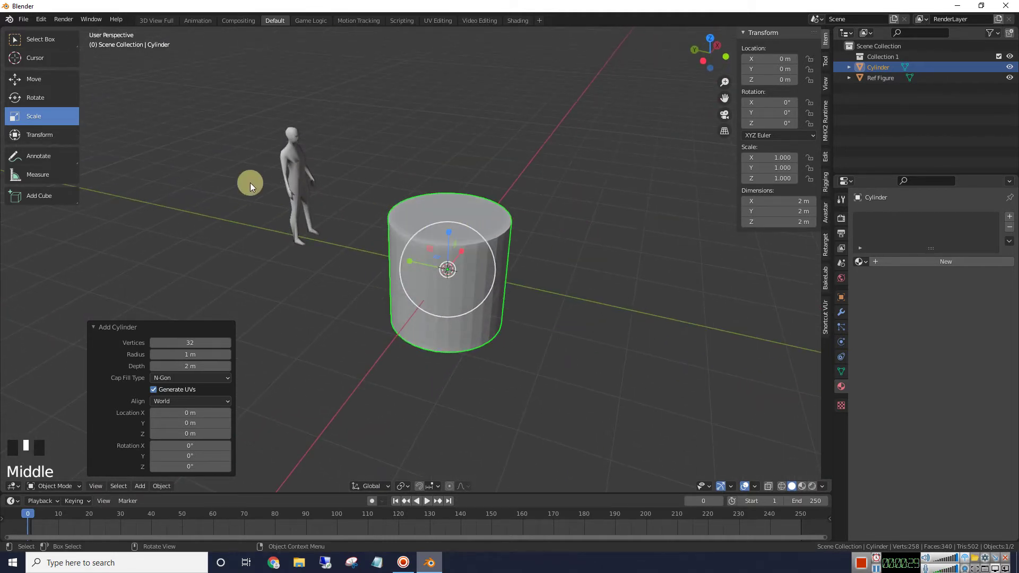
Rotate the cylinder 90° around X by entering the value in the N panel.
left_click(47, 97)
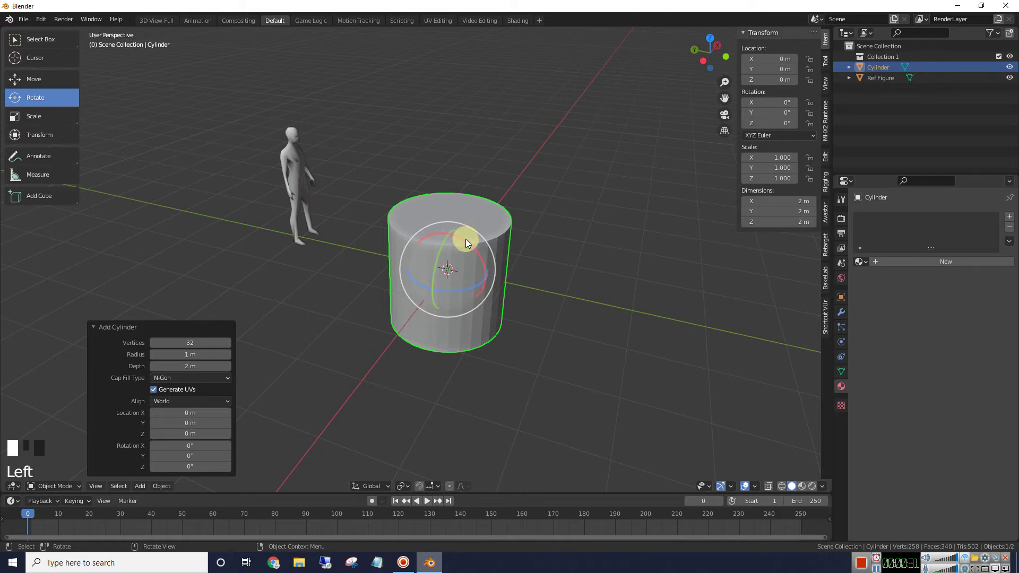
left_click_drag(466, 240, 485, 290)
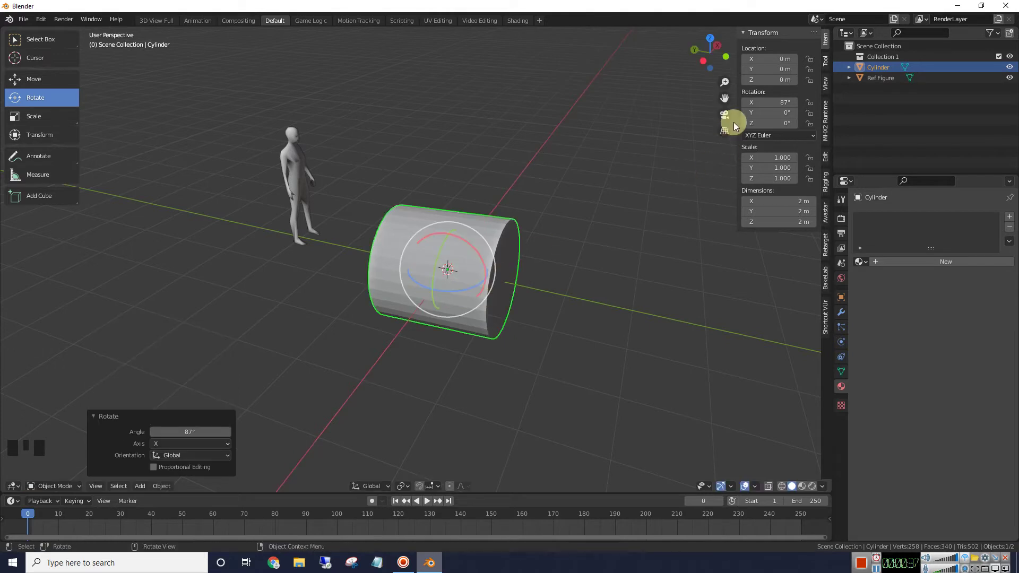
left_click(775, 102)
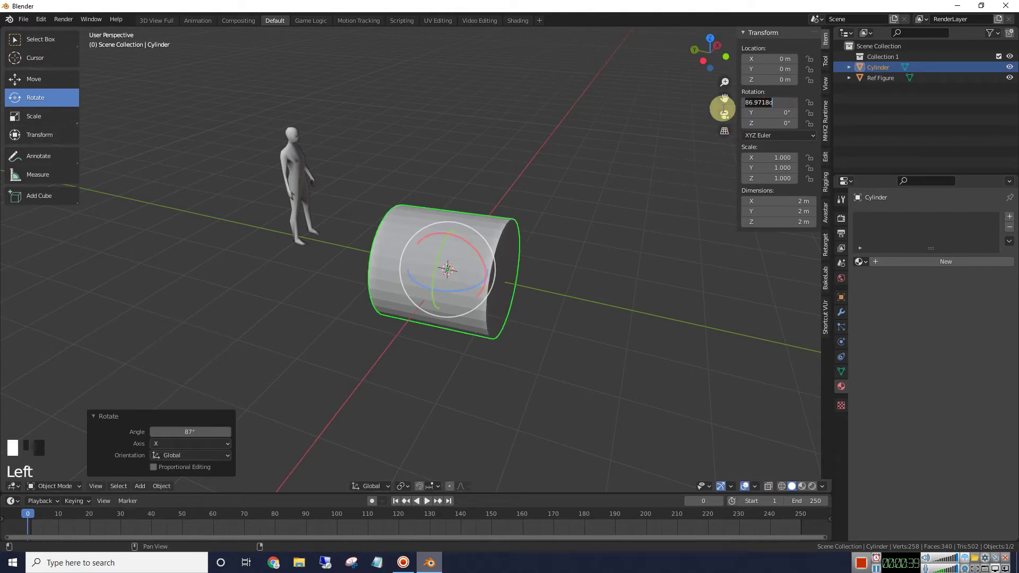
type("90")
key("Return")
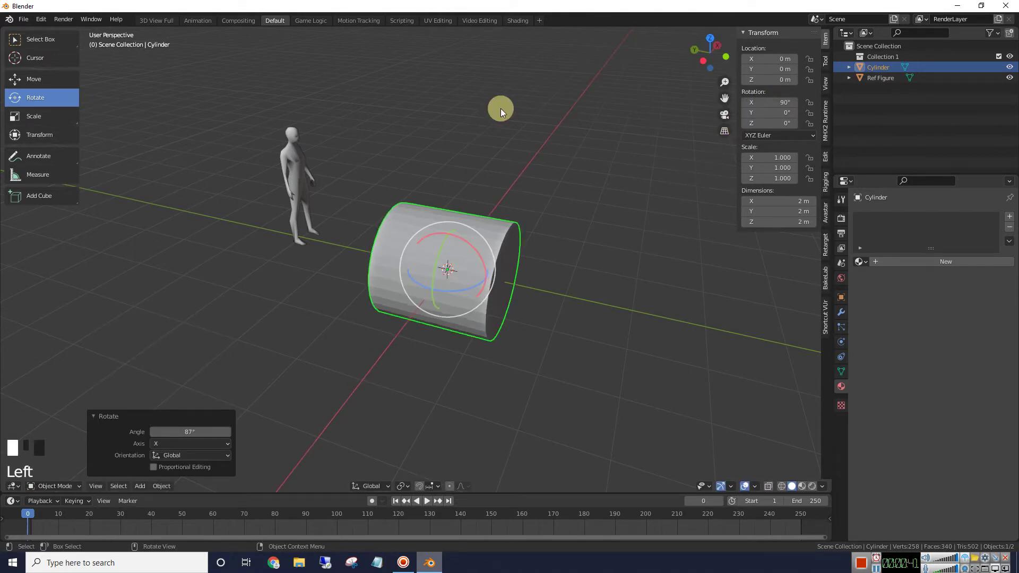
scroll(486, 178, "down", 1)
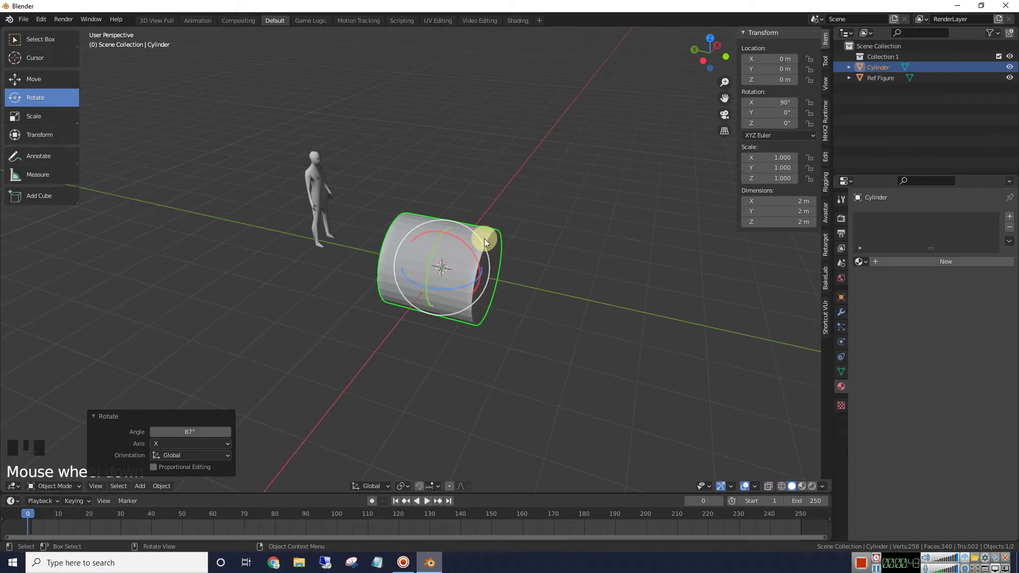
Scale the cylinder down uniformly to 0.141, about 0.282 m across.
left_click(44, 79)
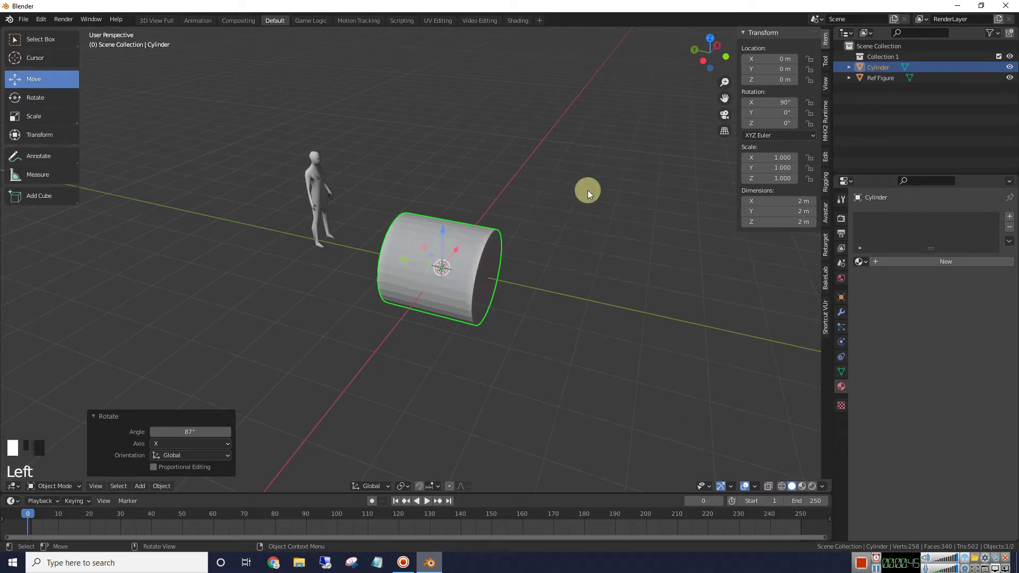
key("s")
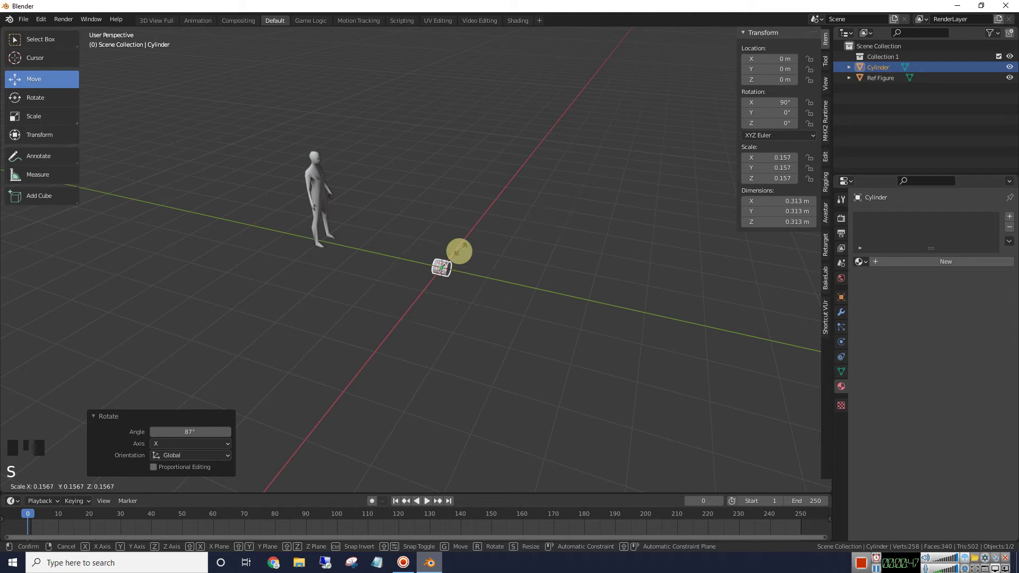
left_click(455, 254)
scroll(509, 277, "up", 4)
scroll(518, 279, "down", 4)
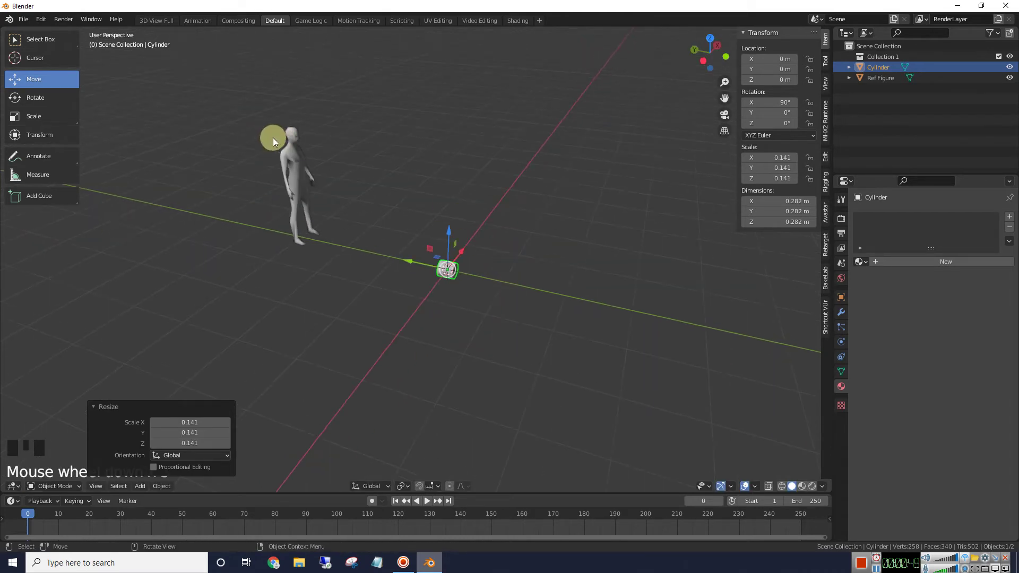
Hide the reference figure and select the centred cylinder.
left_click(297, 159)
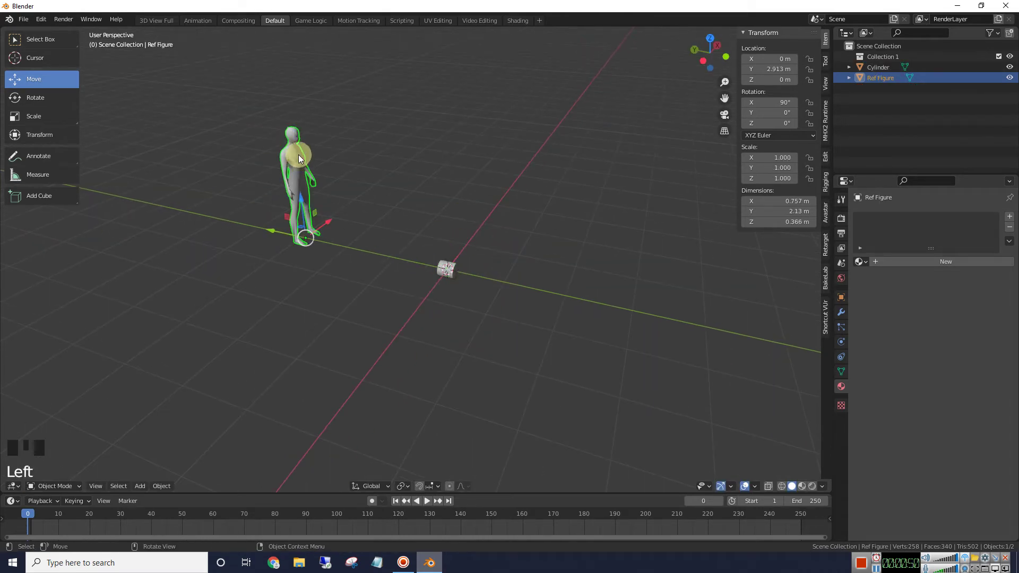
left_click(1009, 78)
scroll(531, 245, "up", 4)
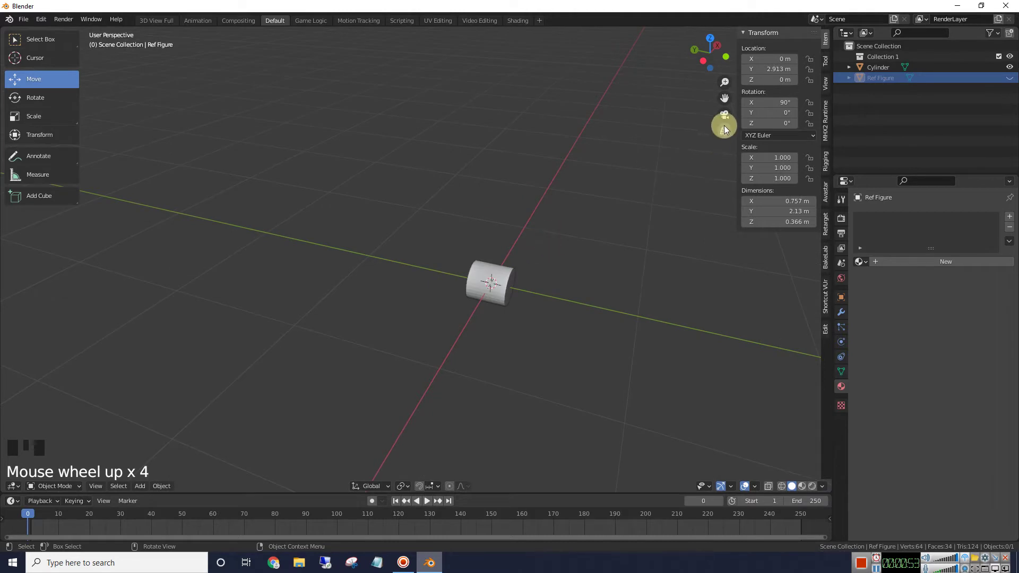
left_click_drag(724, 99, 406, 244)
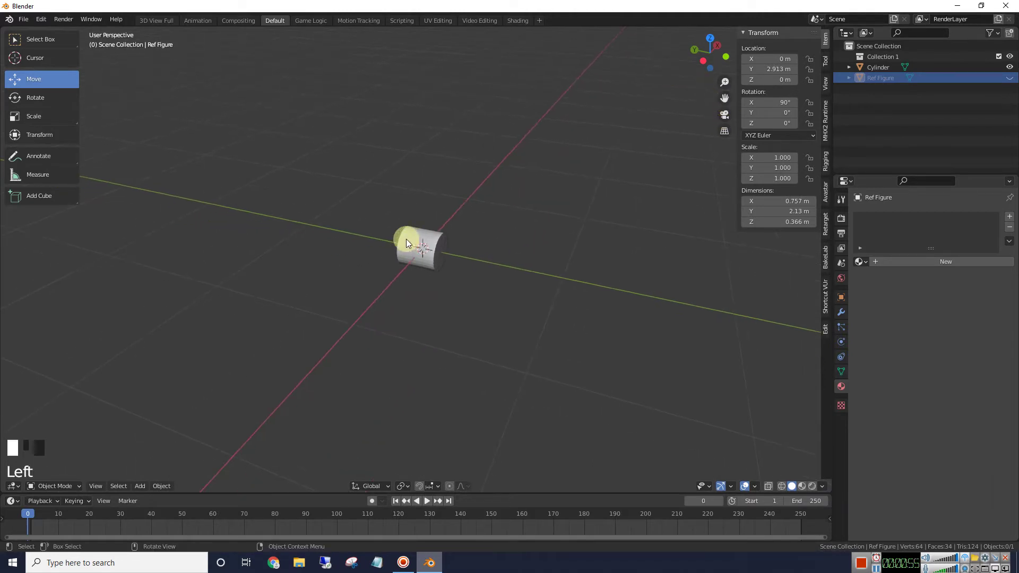
left_click(406, 244)
Stretch the cylinder into a long handle, Z scale 0.494 (0.989 m).
left_click(44, 118)
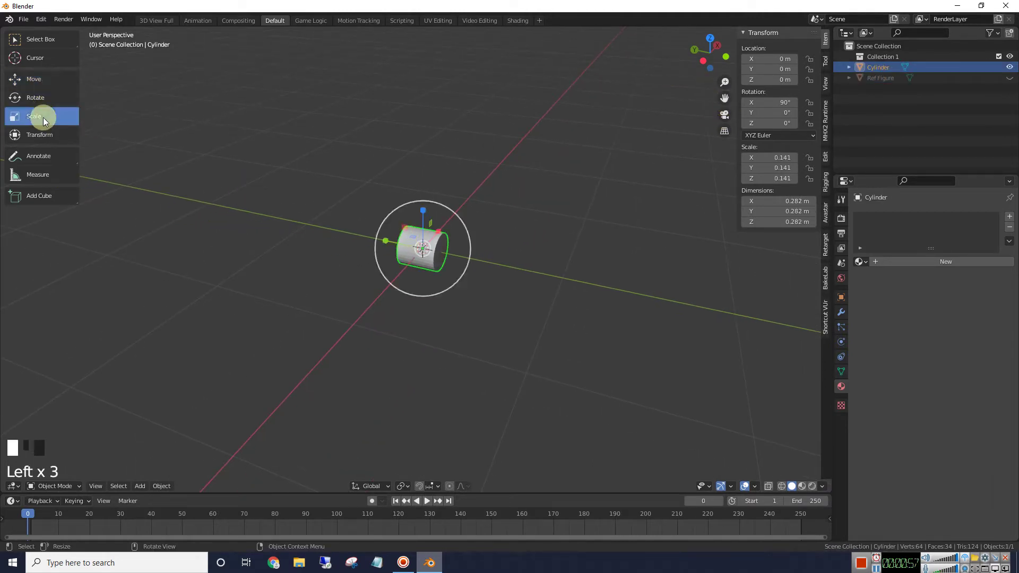
left_click_drag(386, 241, 251, 206)
middle_click_drag(343, 316, 481, 346)
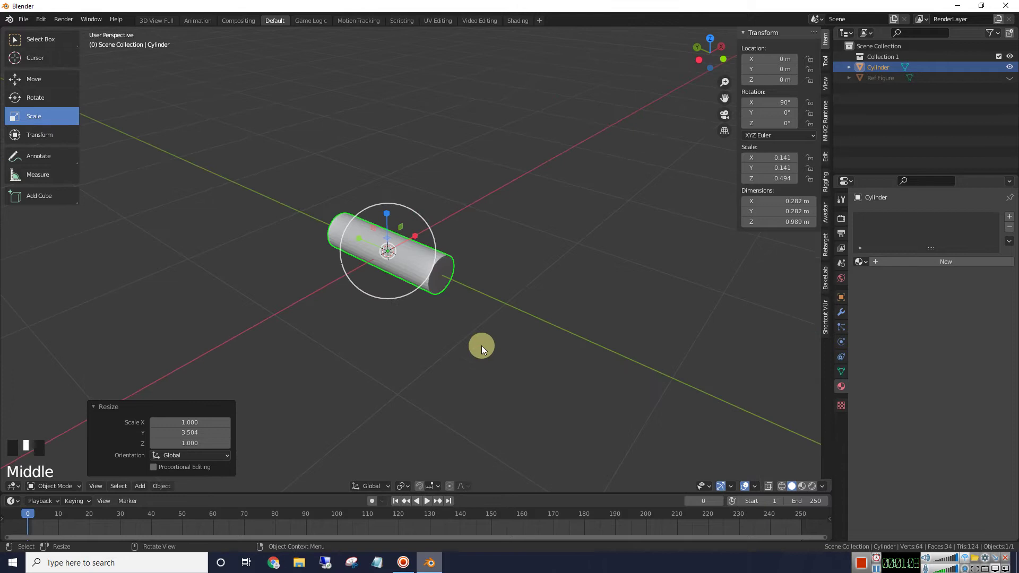
scroll(485, 346, "up", 2)
left_click(486, 346)
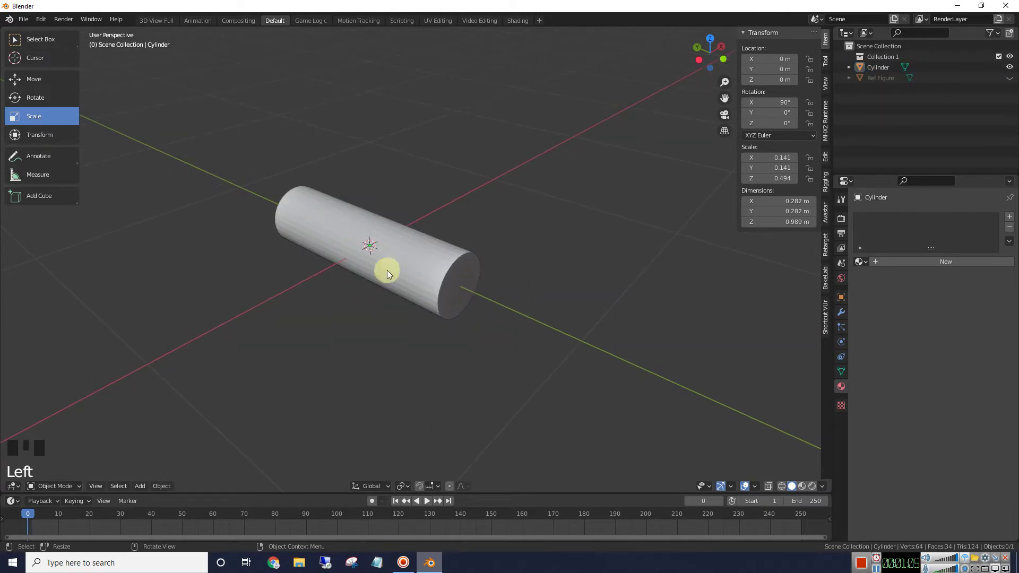
left_click(395, 235)
middle_click_drag(540, 238, 528, 222)
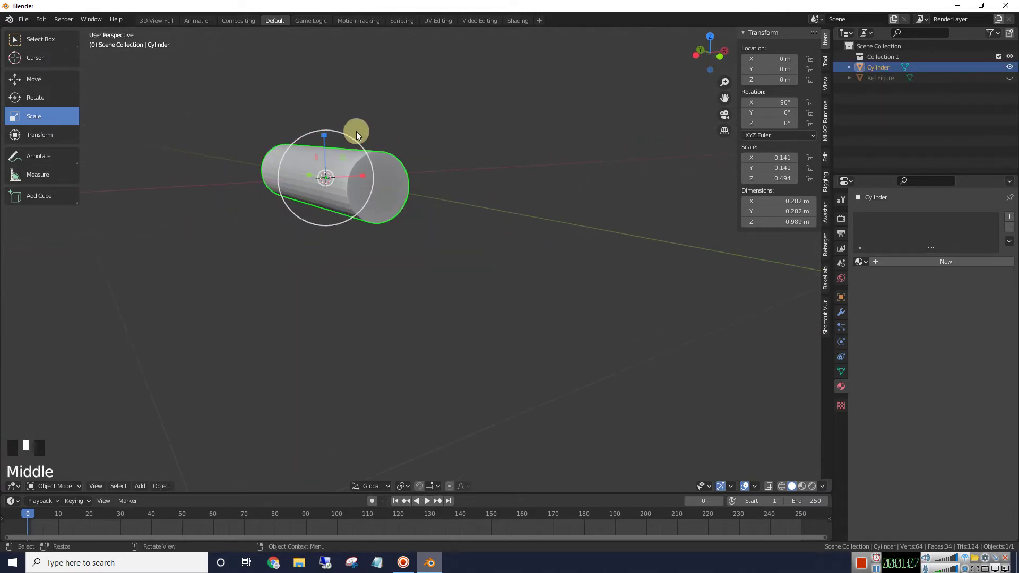
Flatten the handle to Y scale 0.095 (0.191 m) and reselect it.
left_click_drag(323, 135, 326, 155)
middle_click_drag(519, 177, 543, 206)
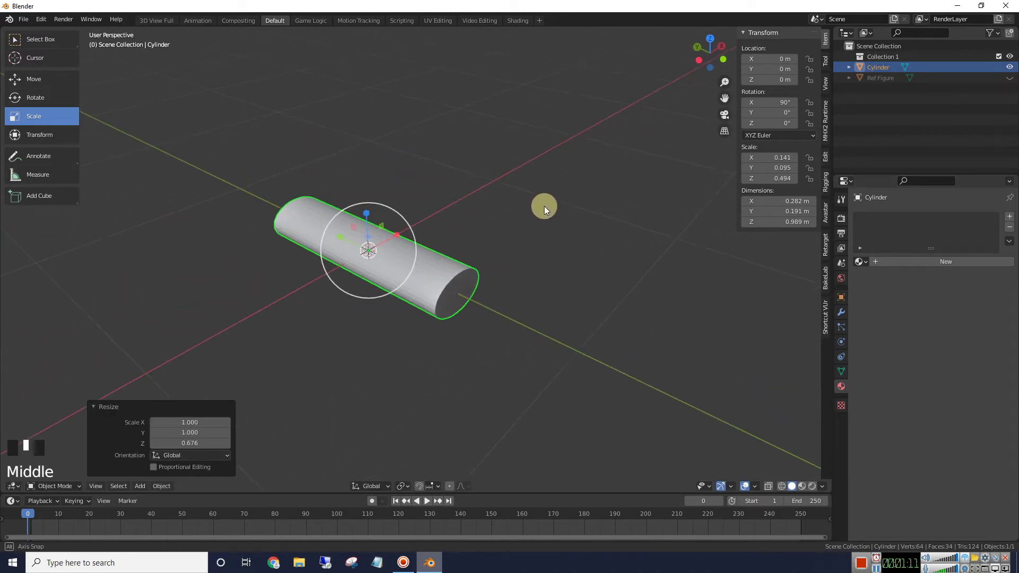
left_click(537, 207)
scroll(394, 276, "up", 2)
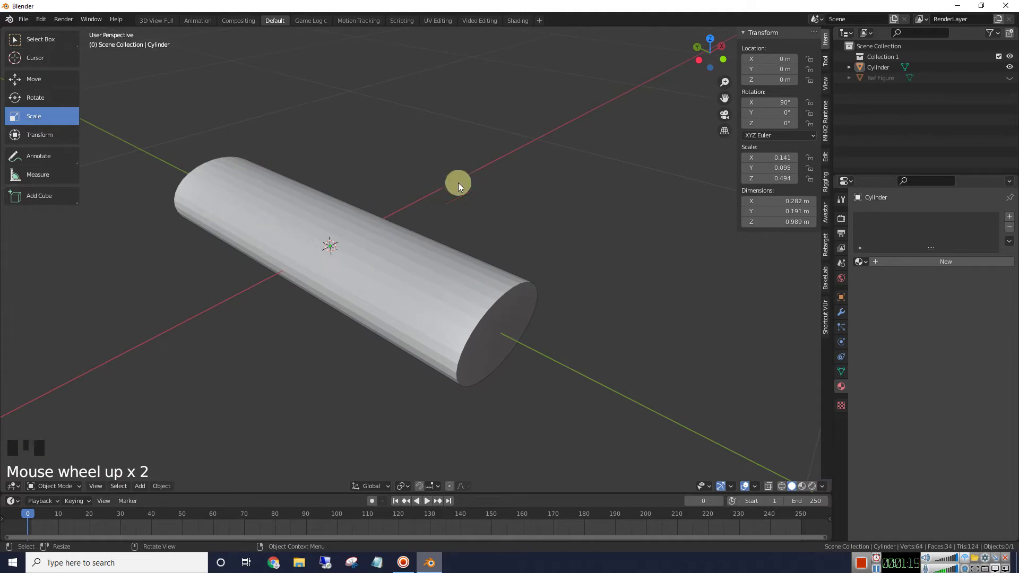
scroll(486, 206, "down", 1)
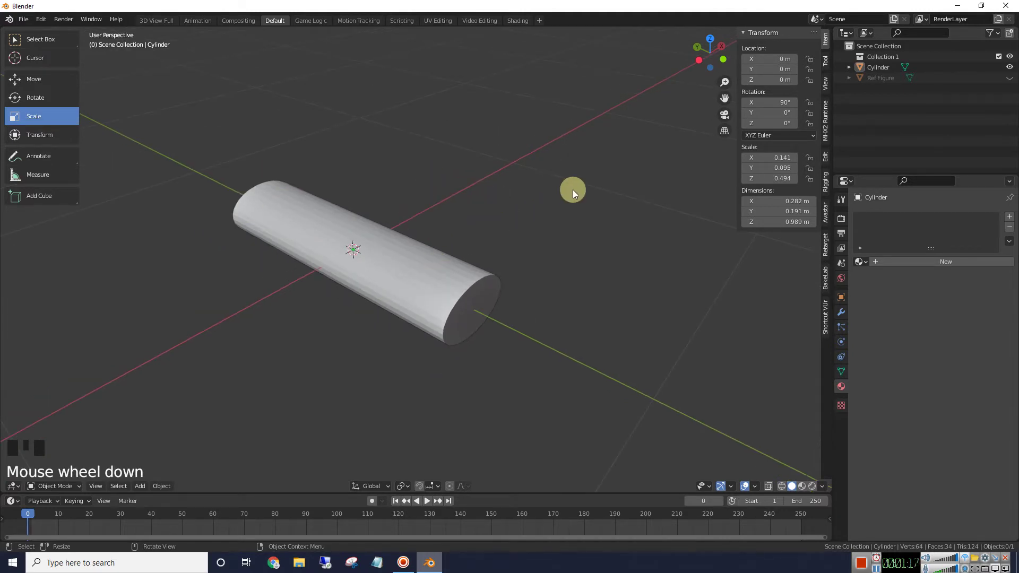
middle_click_drag(572, 190, 579, 189)
left_click(429, 263)
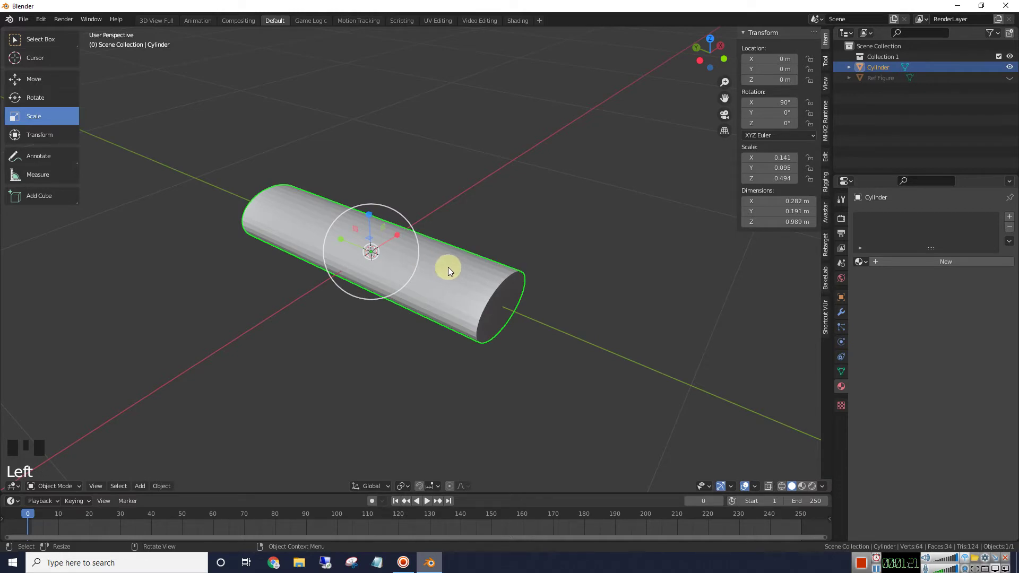
Apply Shade Smooth to the handle from its context menu, then deselect and zoom out.
right_click(448, 270)
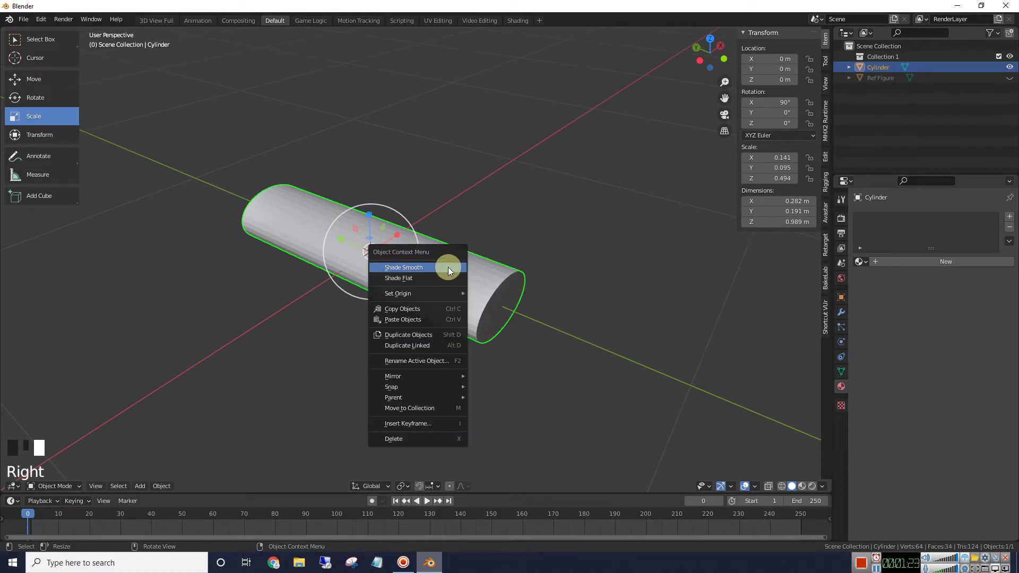
left_click(448, 268)
left_click(518, 199)
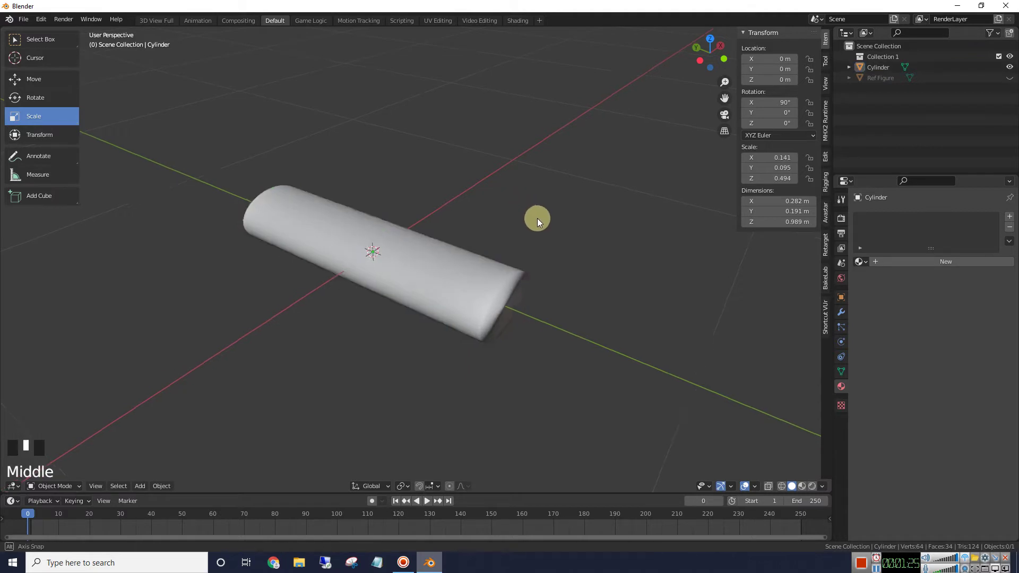
middle_click_drag(537, 218, 510, 200)
scroll(533, 213, "down", 3)
scroll(510, 198, "down", 1)
left_click(460, 199)
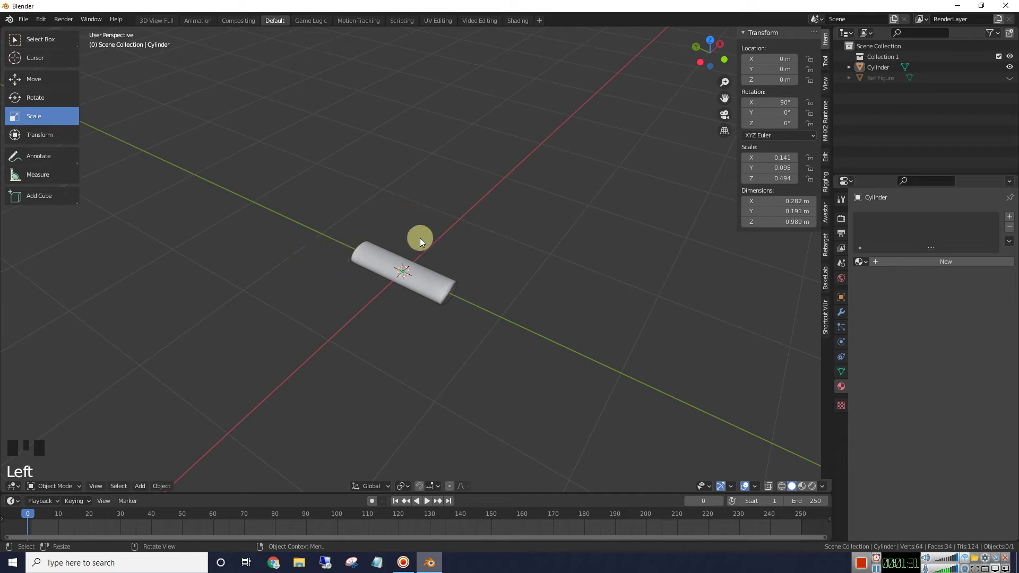
scroll(584, 240, "down", 1)
scroll(585, 241, "up", 1)
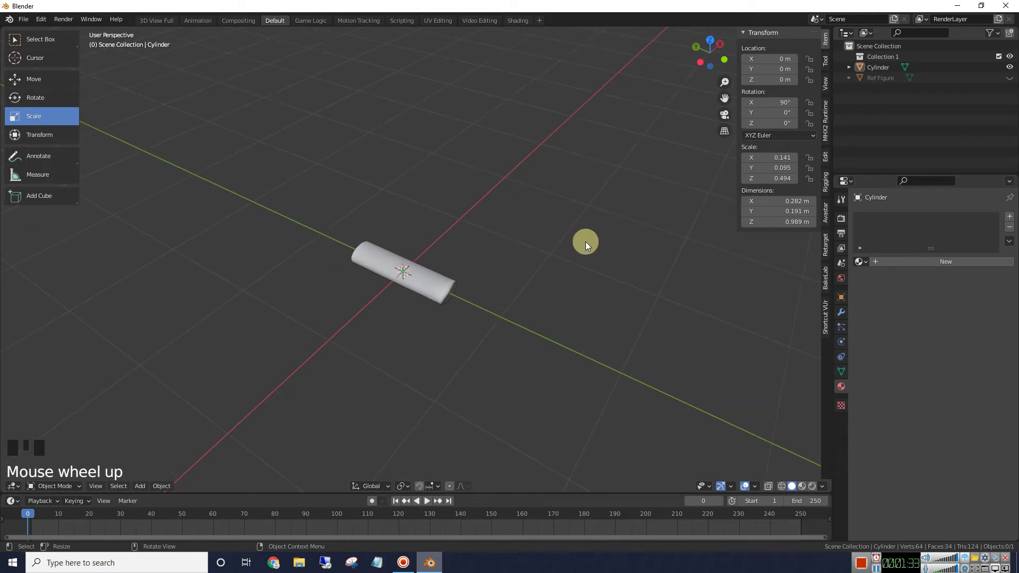
Add a cube at the origin and scale it to 0.146, 0.292 m per side.
left_click(139, 485)
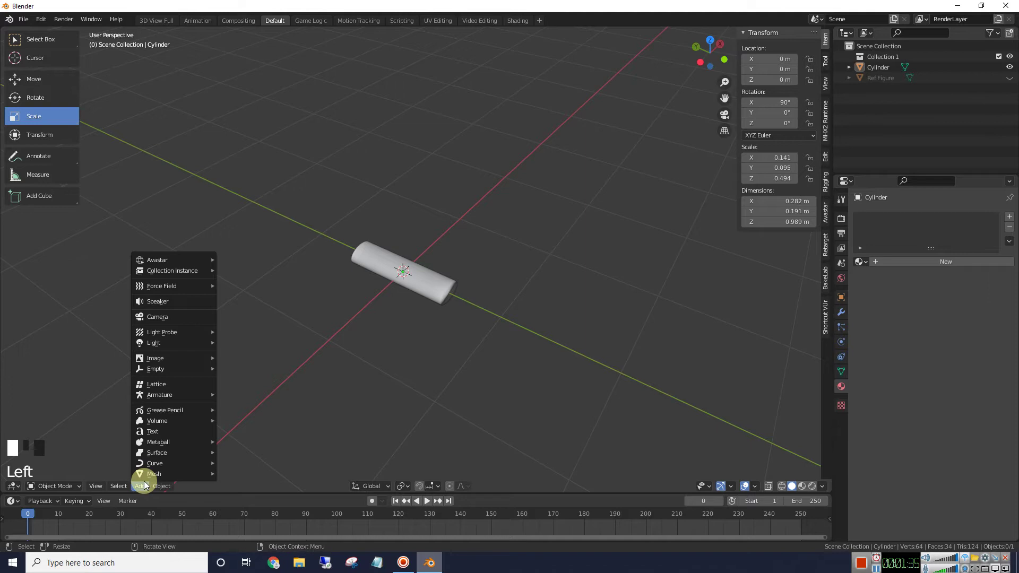
mouse_move(148, 475)
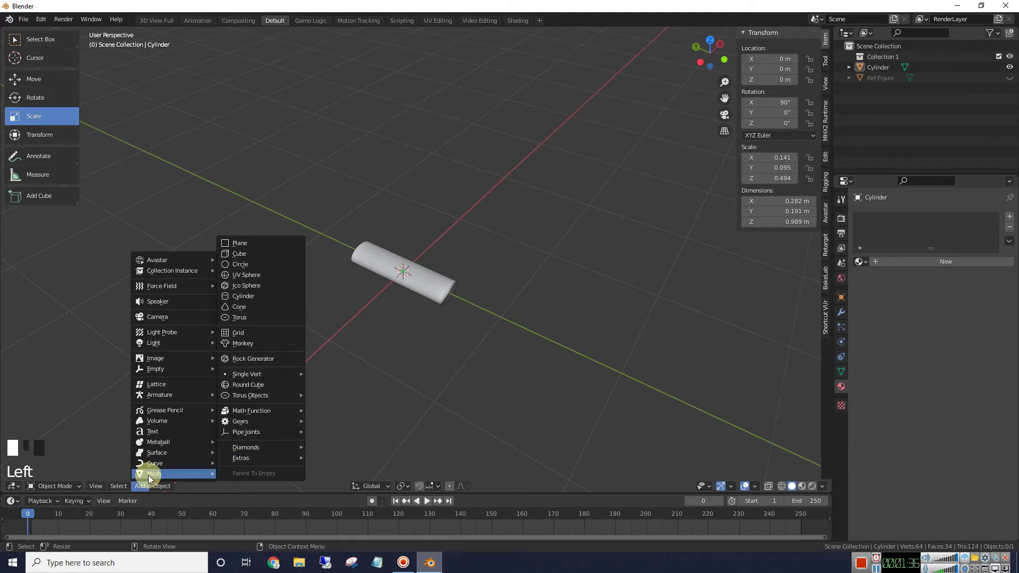
left_click(246, 255)
key("s")
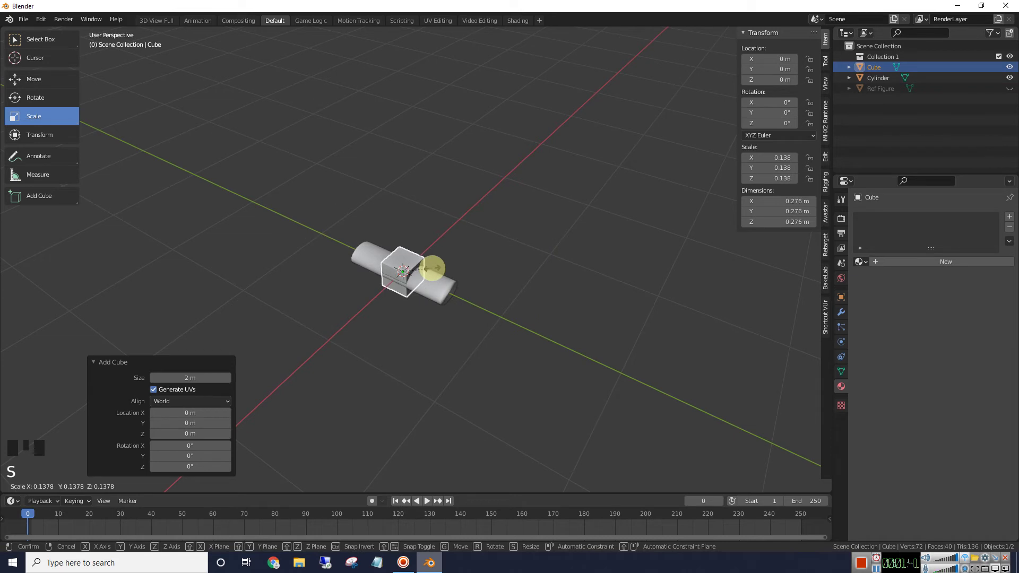
left_click(435, 268)
scroll(523, 290, "up", 5)
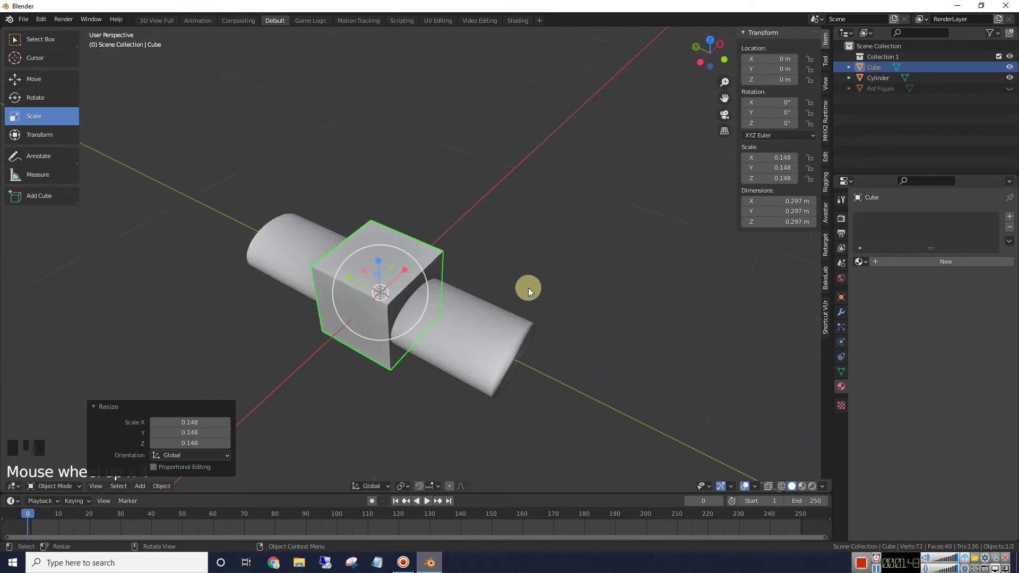
middle_click_drag(529, 285, 559, 256)
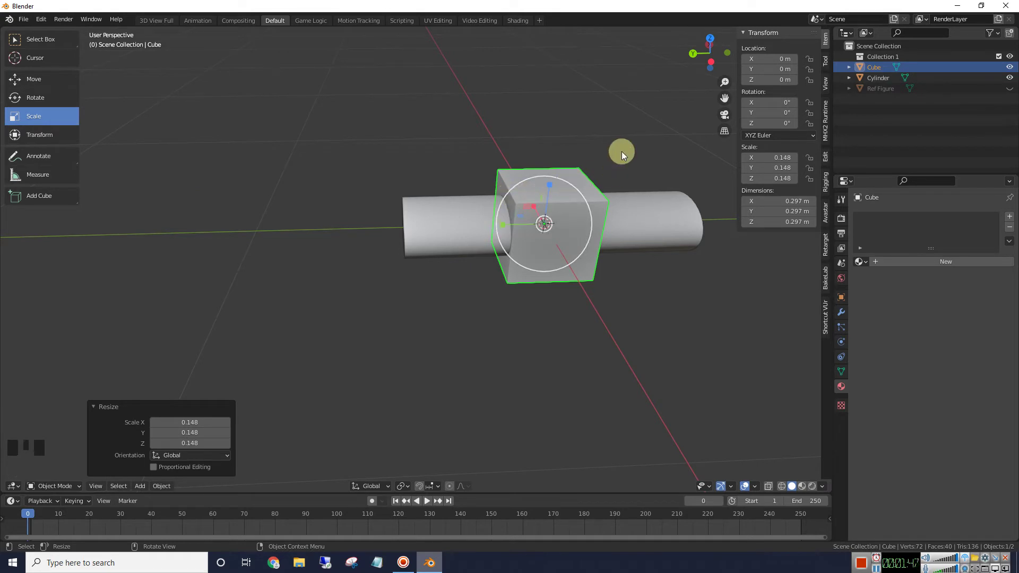
key("s")
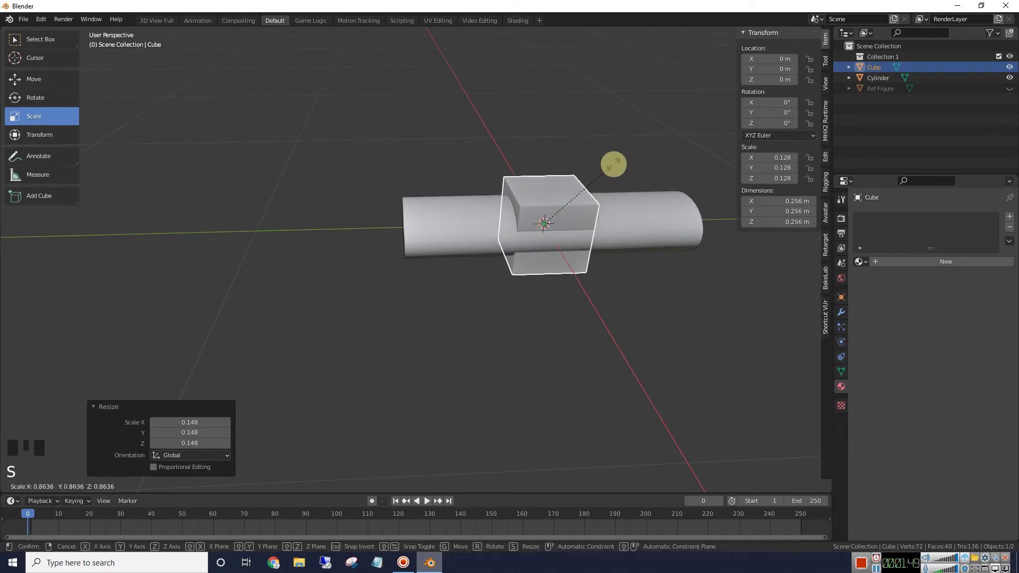
left_click(621, 154)
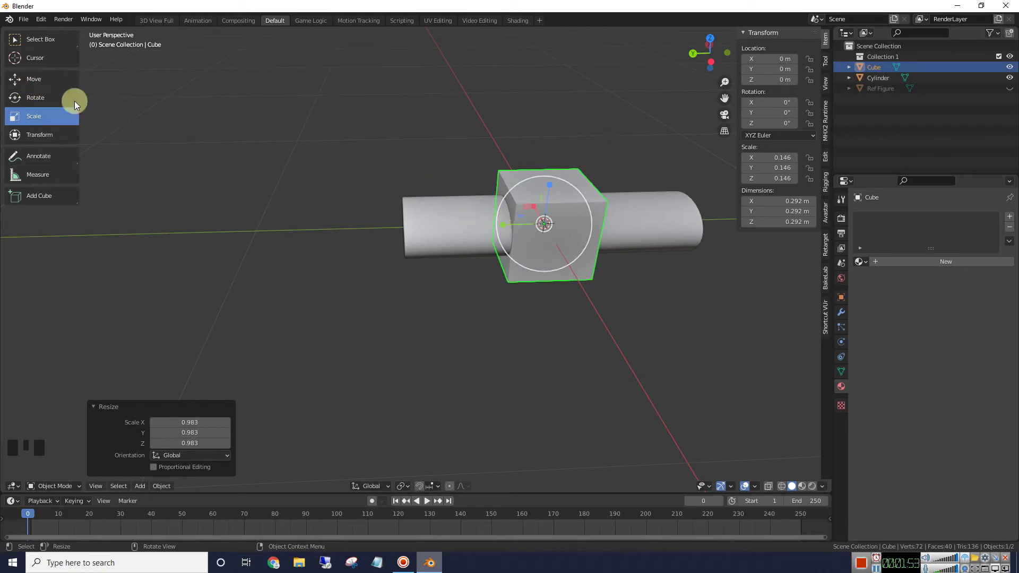
Slide the cube along Y to 0.47 m at the handle's end.
left_click(48, 83)
left_click_drag(502, 224, 357, 221)
scroll(350, 234, "down", 1)
middle_click_drag(349, 234, 80, 91)
Scale the cube to X 0.434 and Y 0.052, a 0.868 × 0.105 m crossbar.
left_click(47, 117)
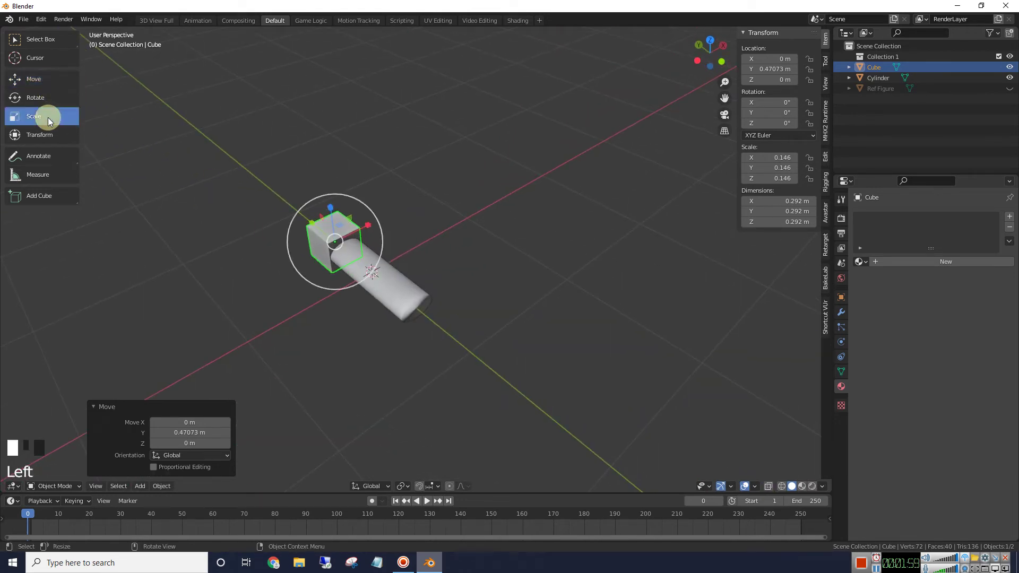
left_click_drag(367, 224, 426, 199)
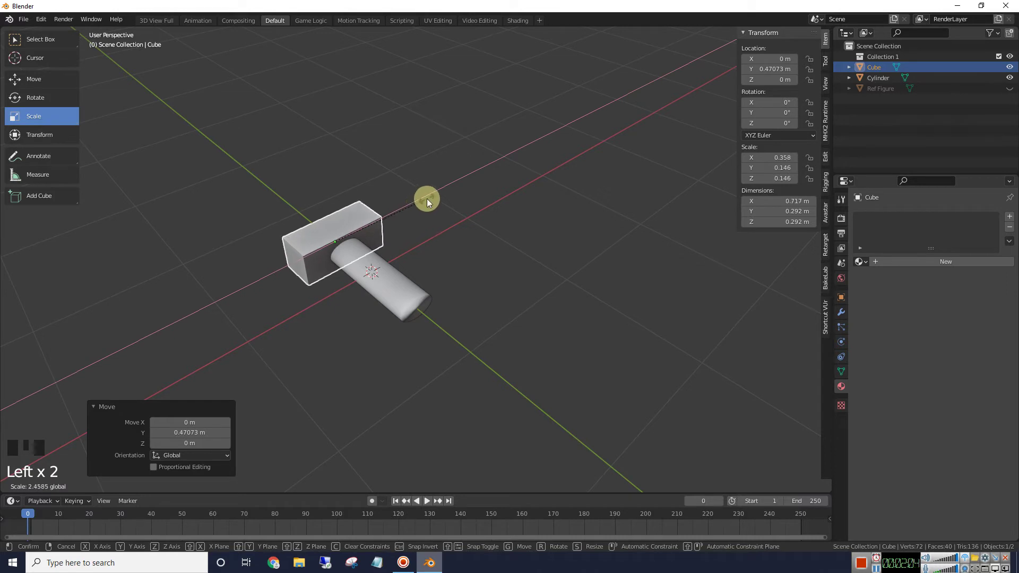
middle_click_drag(426, 199, 448, 230)
scroll(569, 184, "up", 2)
left_click_drag(346, 264, 390, 279)
middle_click_drag(390, 279, 430, 238)
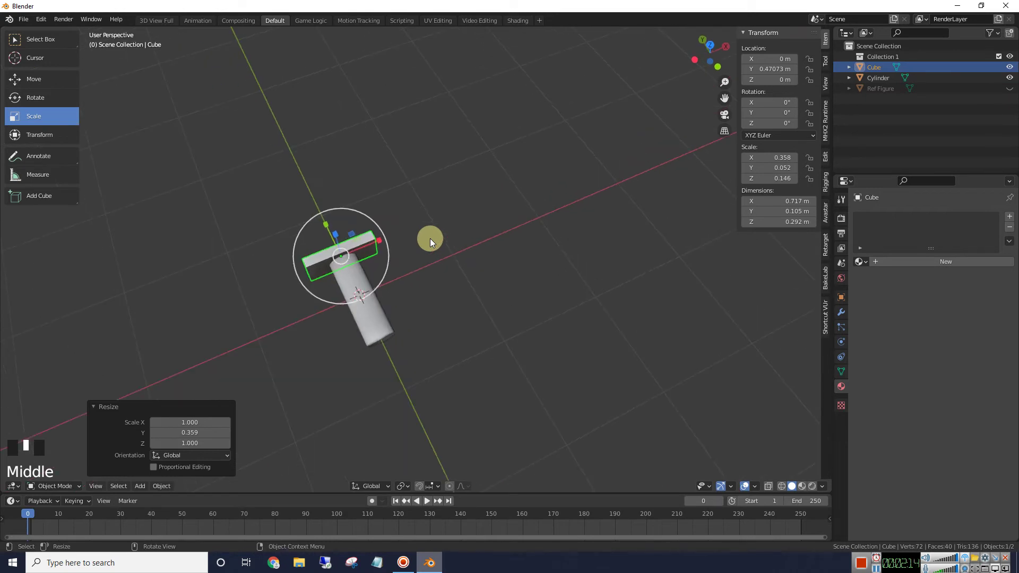
left_click_drag(380, 243, 435, 264)
scroll(436, 265, "down", 2)
middle_click_drag(440, 265, 524, 222)
left_click(463, 231)
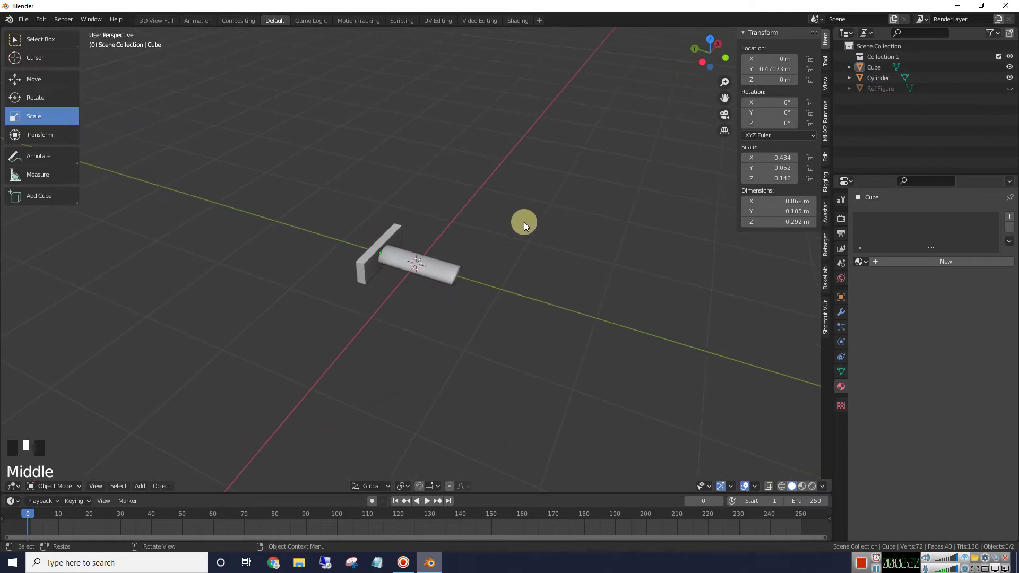
Add a second cube and move it along Y to 2.3603 m.
left_click(138, 486)
mouse_move(174, 470)
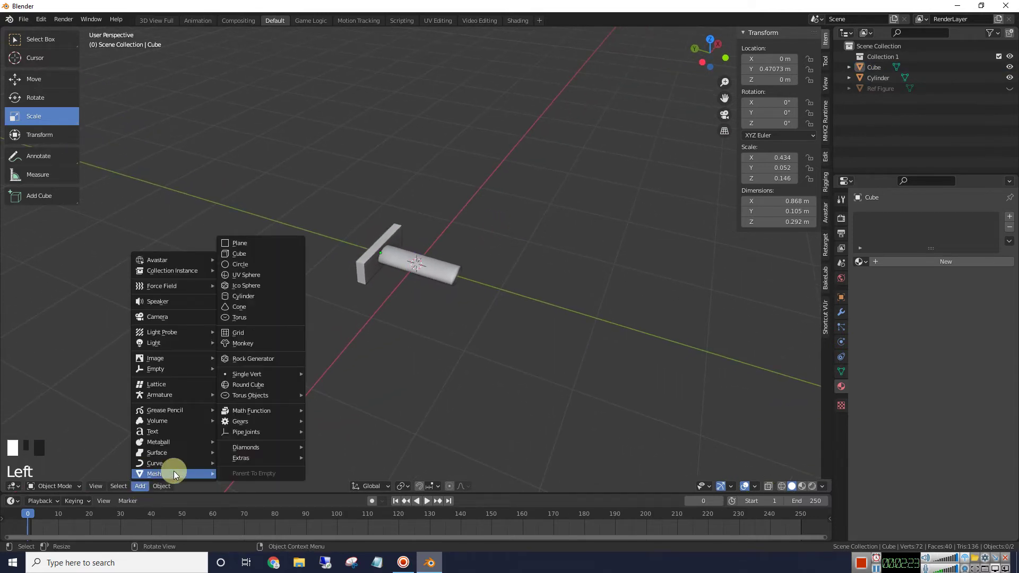
left_click(259, 255)
scroll(346, 289, "down", 2)
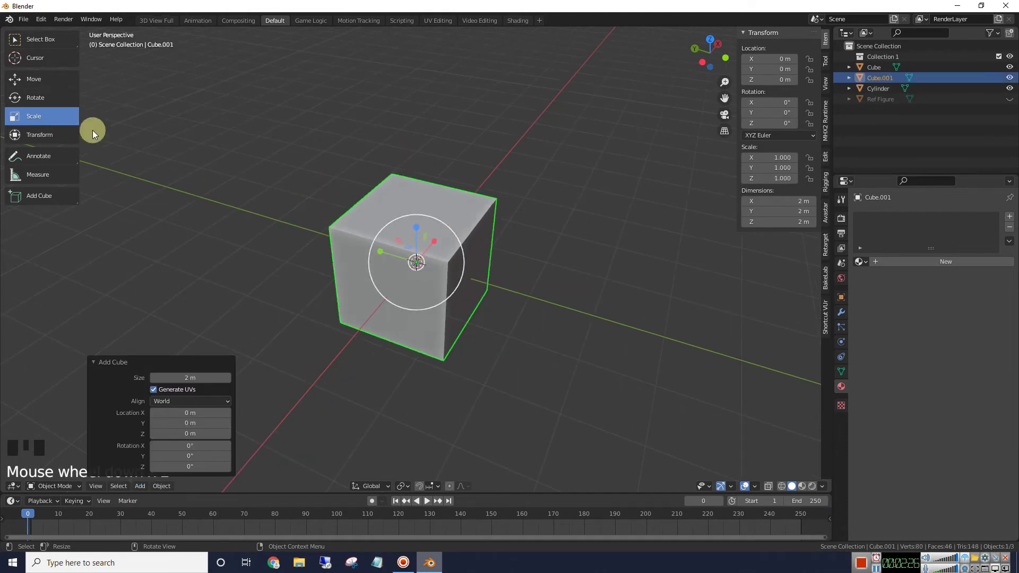
left_click(49, 89)
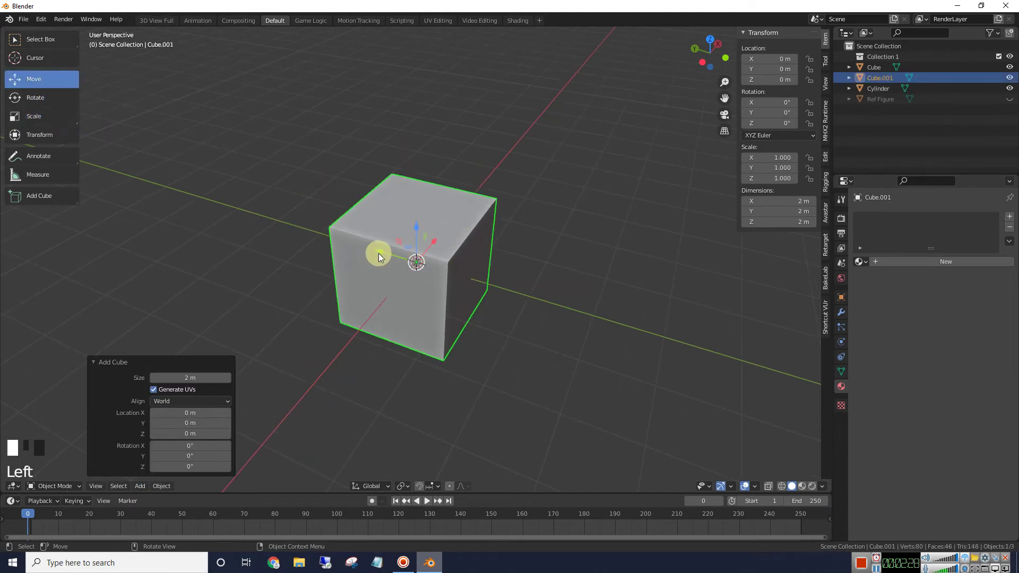
left_click_drag(378, 253, 262, 211)
In Top view, scale Cube.001 down to 0.141 (0.283 m per side).
middle_click_drag(261, 211, 381, 262)
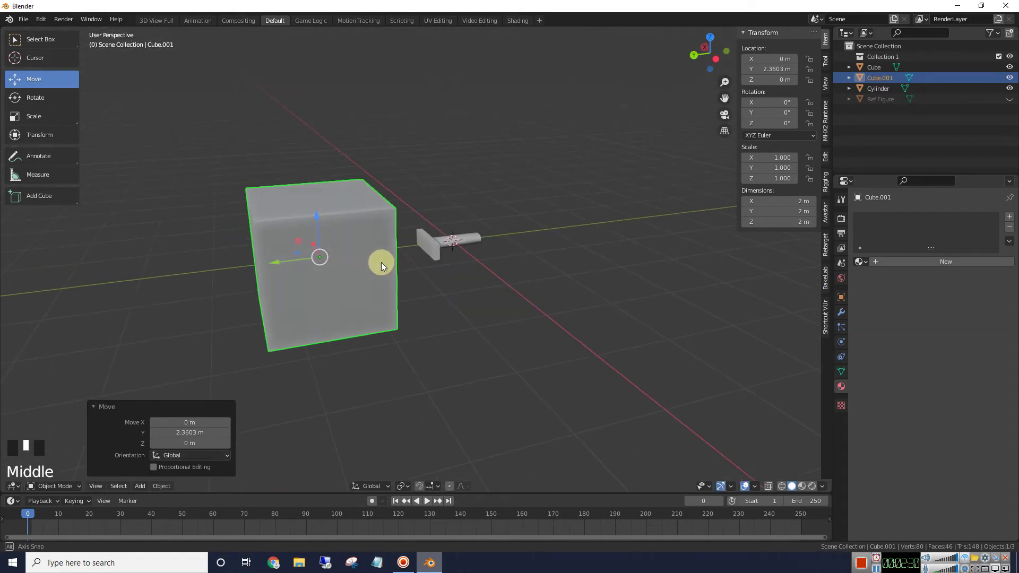
left_click(709, 36)
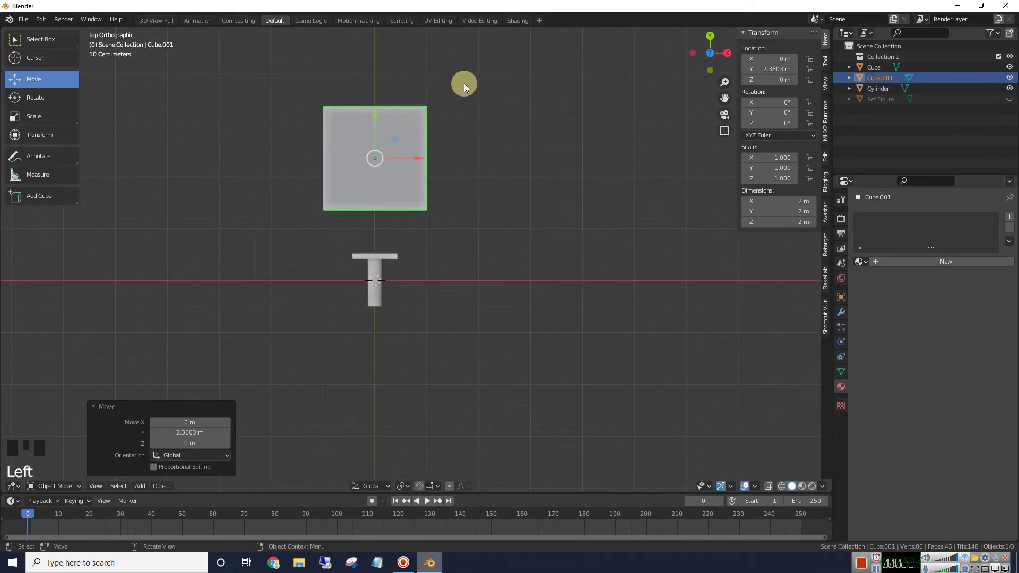
key("s")
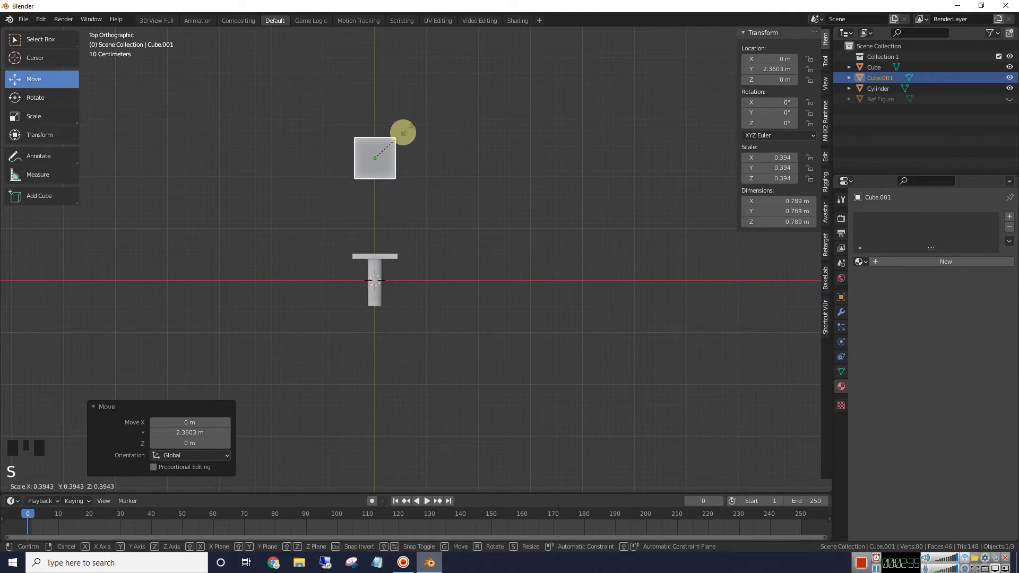
left_click(384, 144)
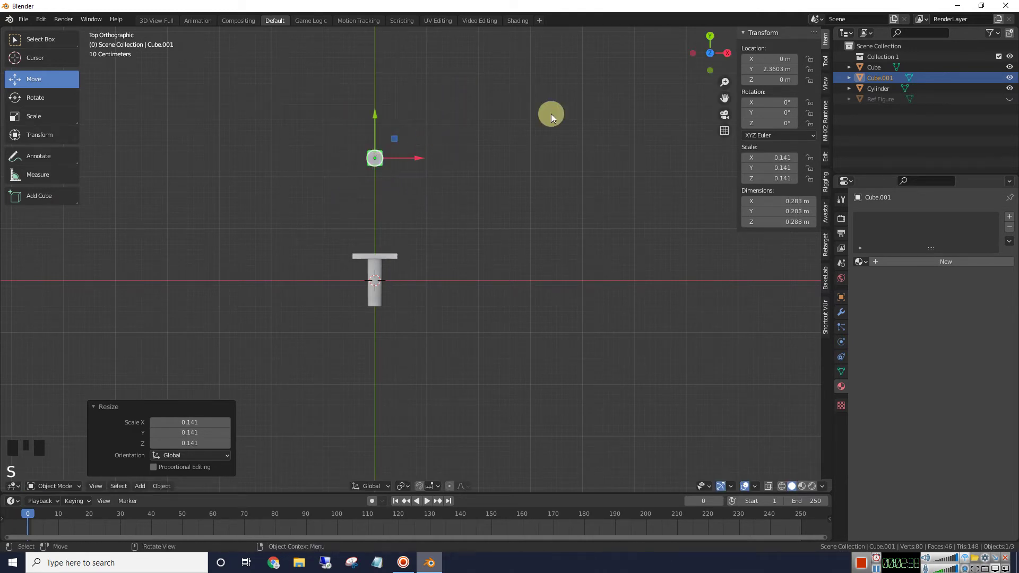
left_click_drag(724, 97, 733, 233)
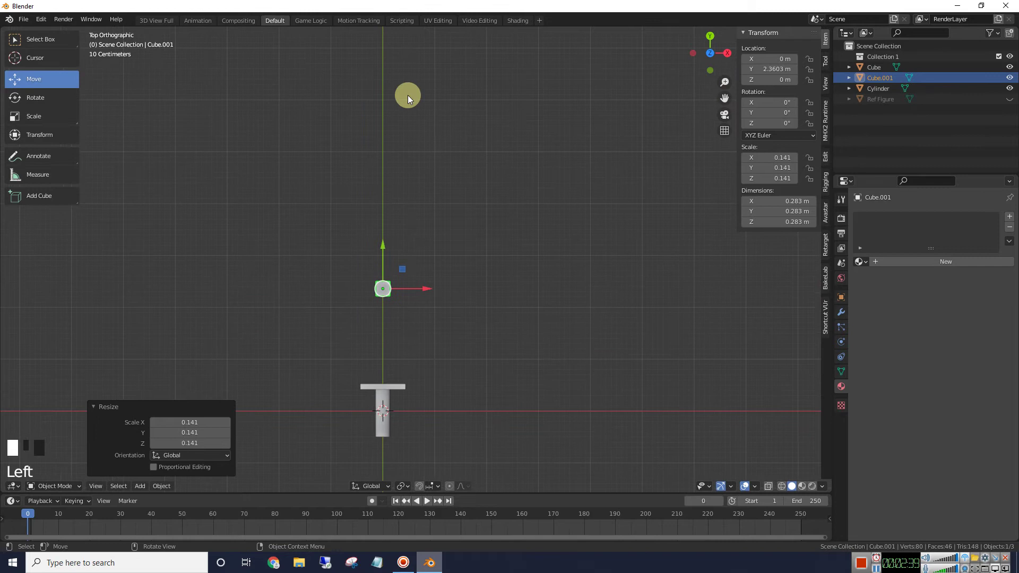
Stretch Cube.001 along Y into a 3.5 m long bar.
left_click(45, 120)
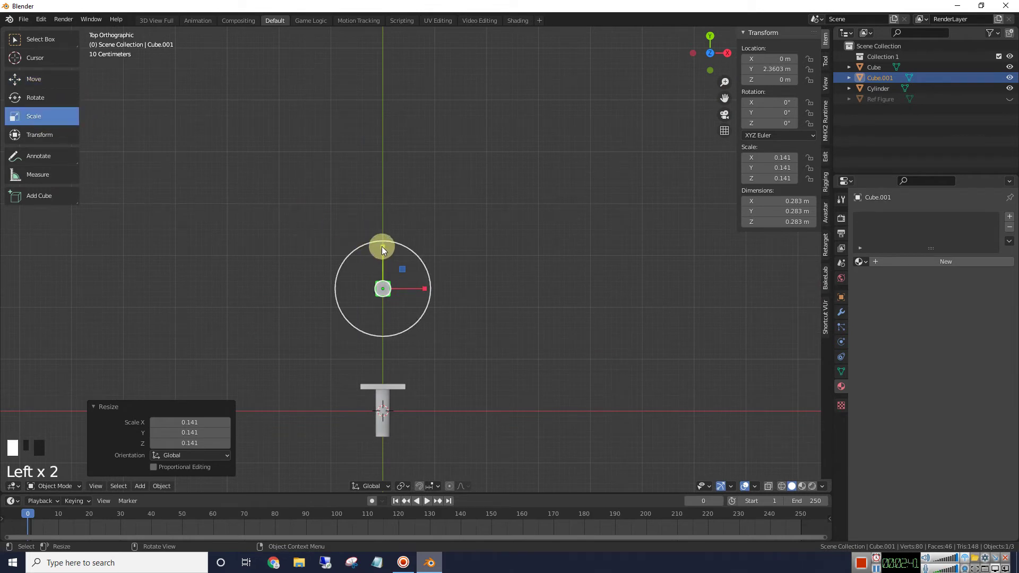
left_click_drag(382, 246, 403, 218)
middle_click_drag(449, 252, 594, 180)
scroll(545, 204, "up", 2)
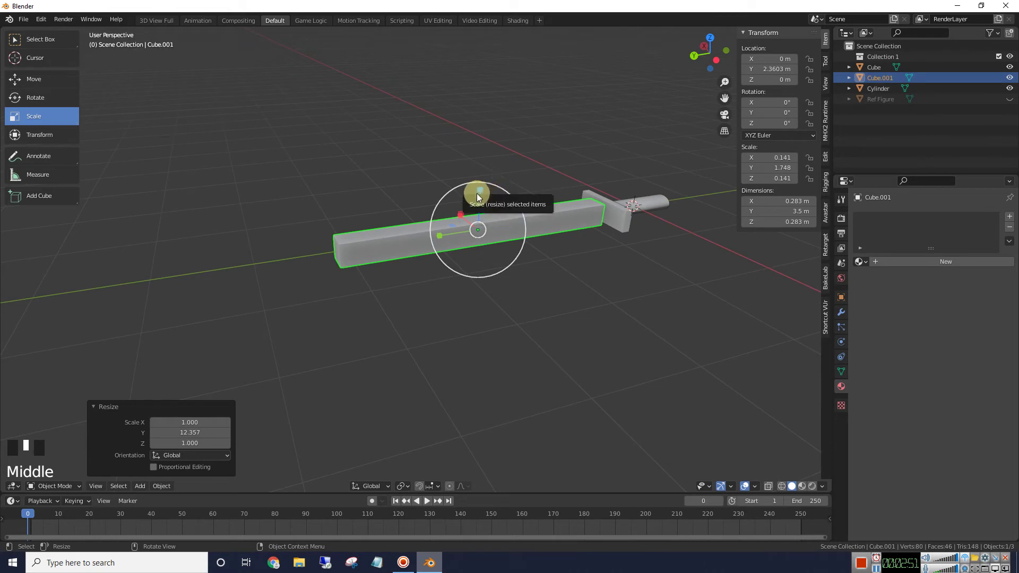
scroll(478, 193, "up", 4)
scroll(530, 195, "down", 2)
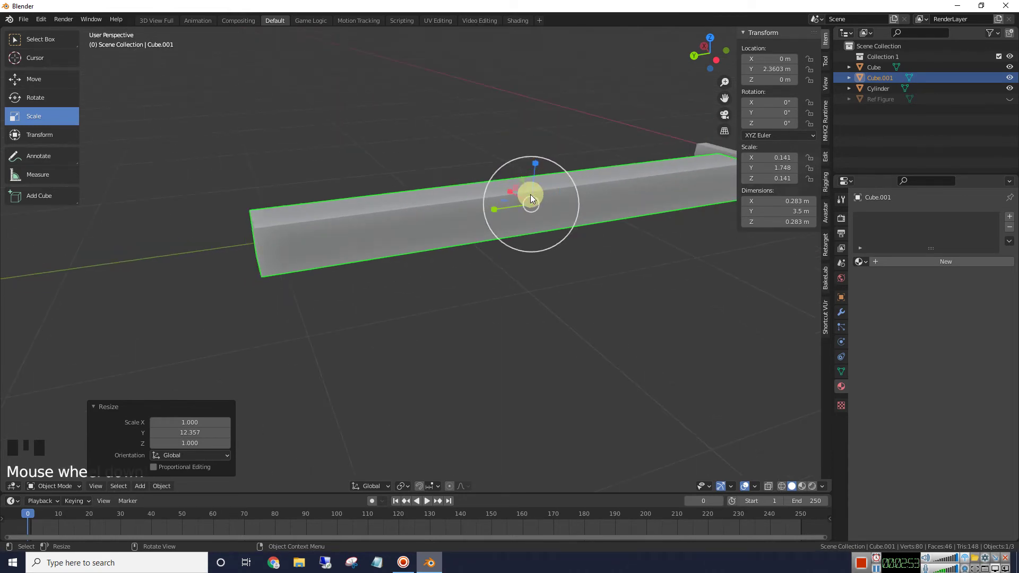
middle_click_drag(604, 155, 622, 142)
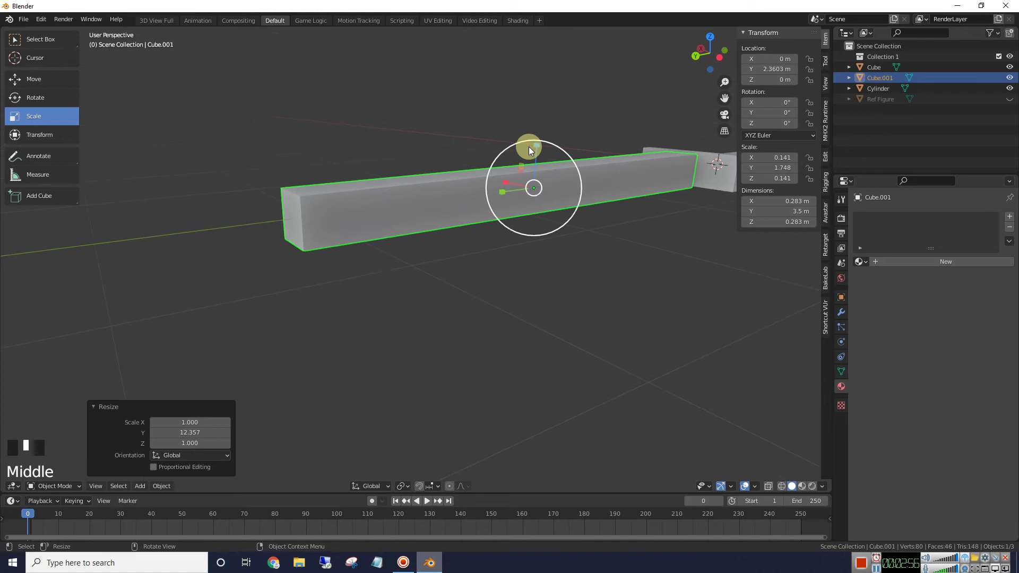
Flatten the bar's height to 0.0144 m to form a thin blade, then reselect it.
left_click_drag(536, 145, 532, 185)
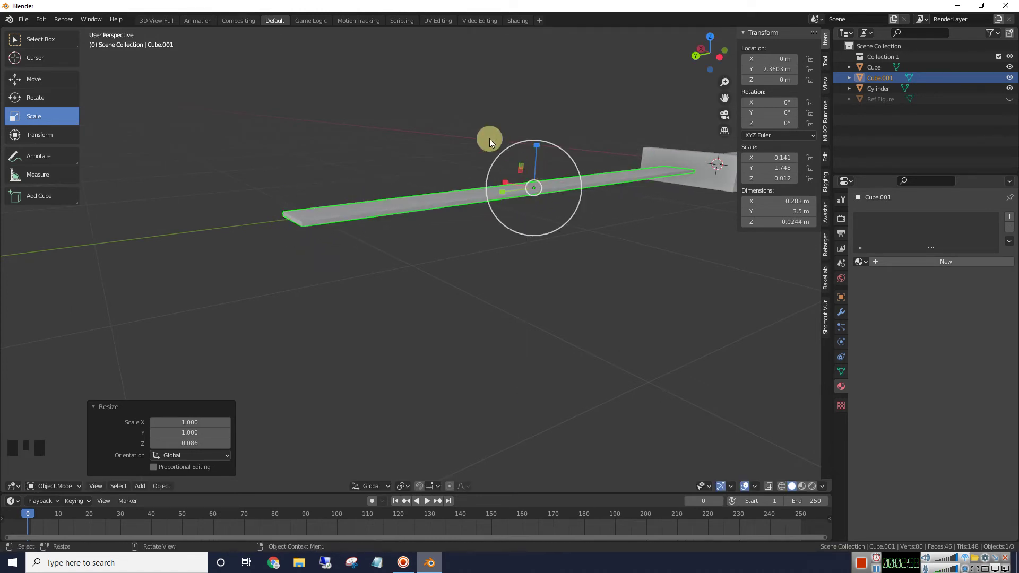
left_click(489, 138)
scroll(483, 139, "up", 2)
left_click(490, 157)
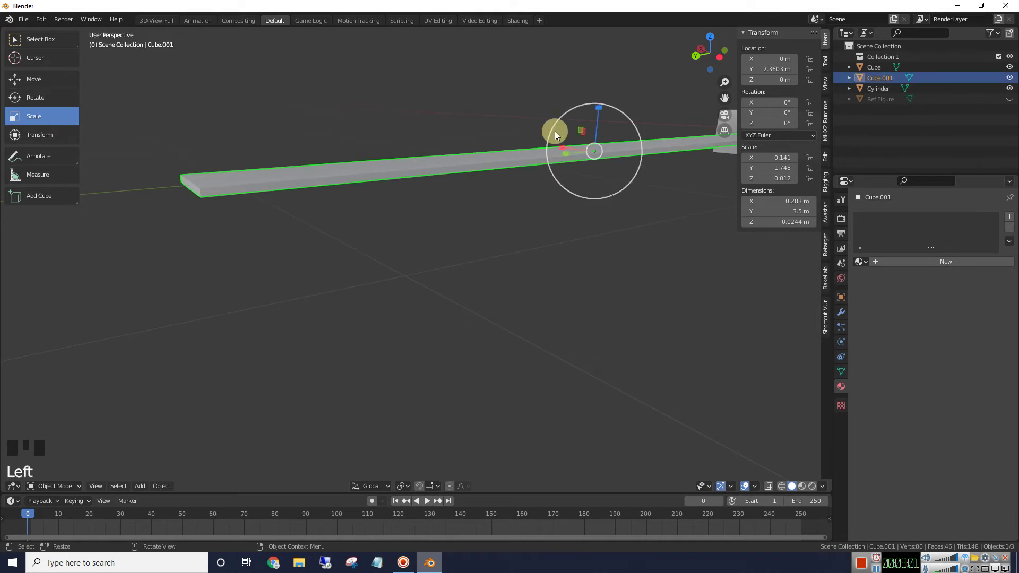
left_click_drag(596, 111, 591, 130)
left_click(521, 102)
scroll(517, 101, "down", 4)
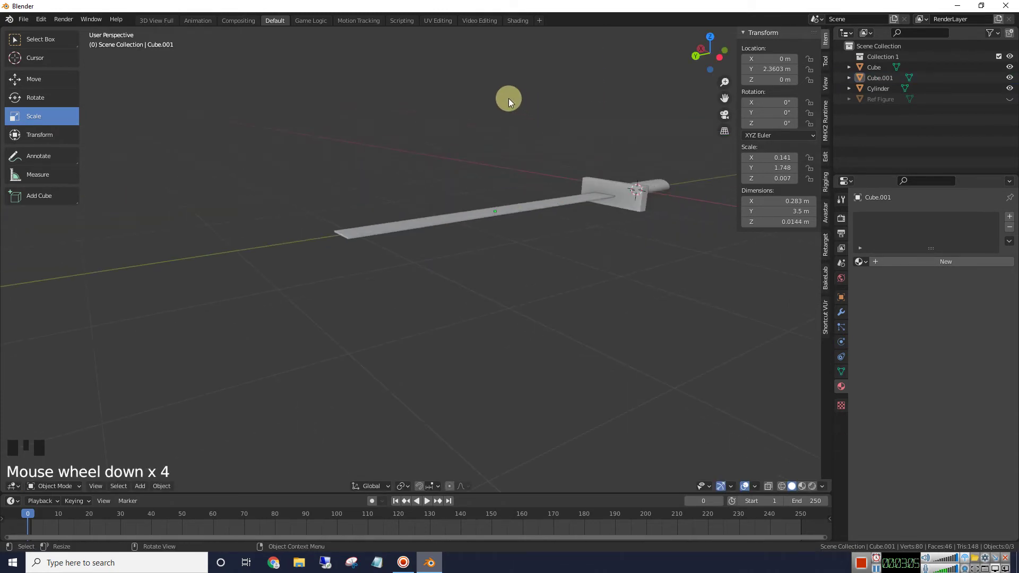
middle_click_drag(505, 100, 471, 125)
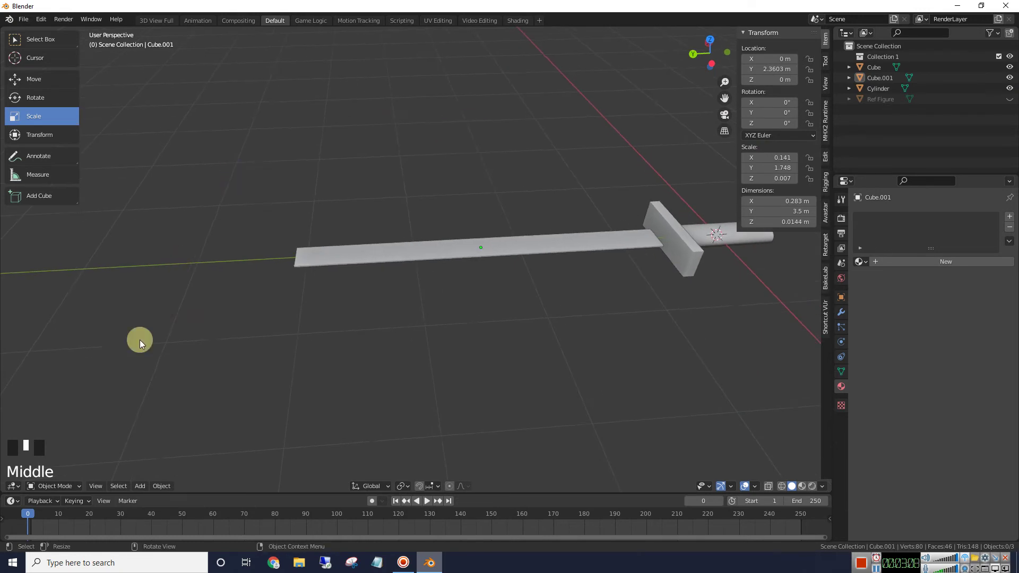
left_click(402, 253)
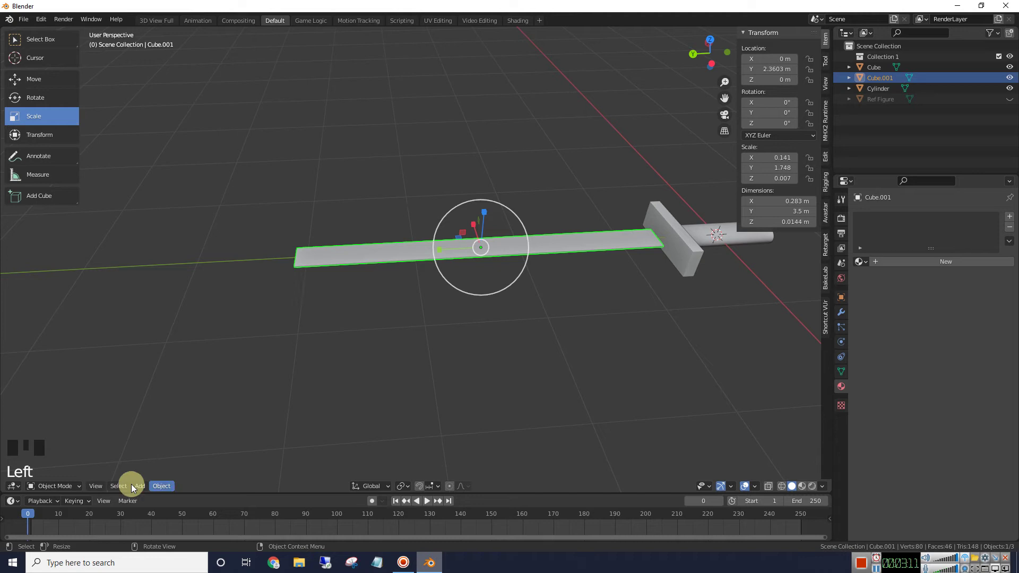
Enter Edit Mode on the blade and add loop cuts across its length.
left_click(68, 486)
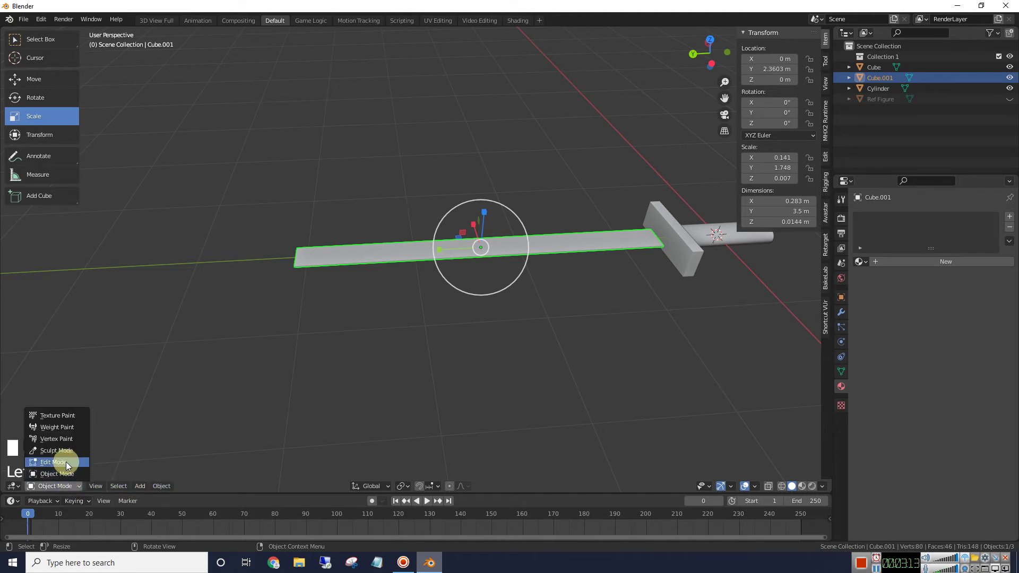
left_click(66, 462)
middle_click_drag(230, 354, 248, 362)
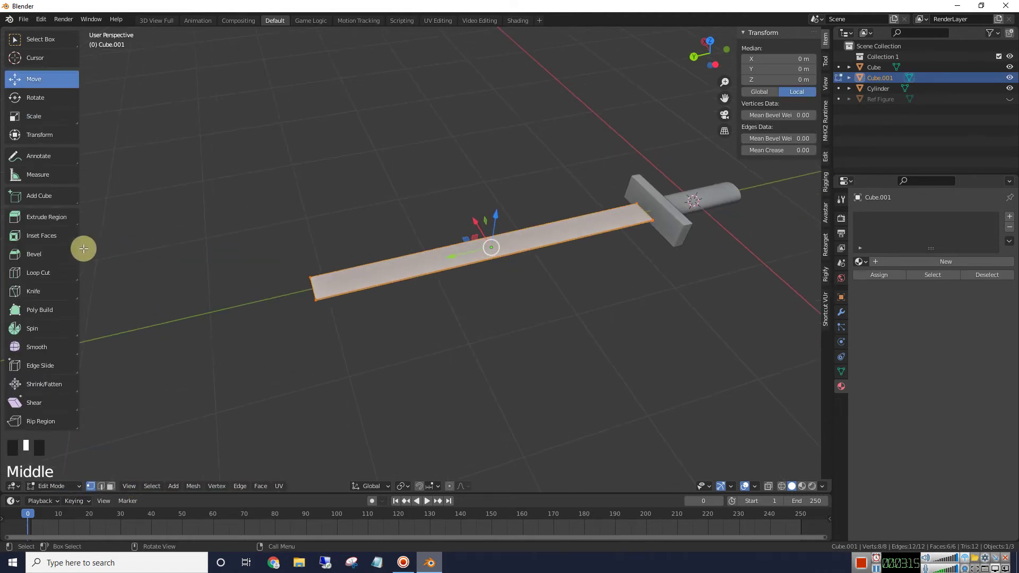
left_click(33, 273)
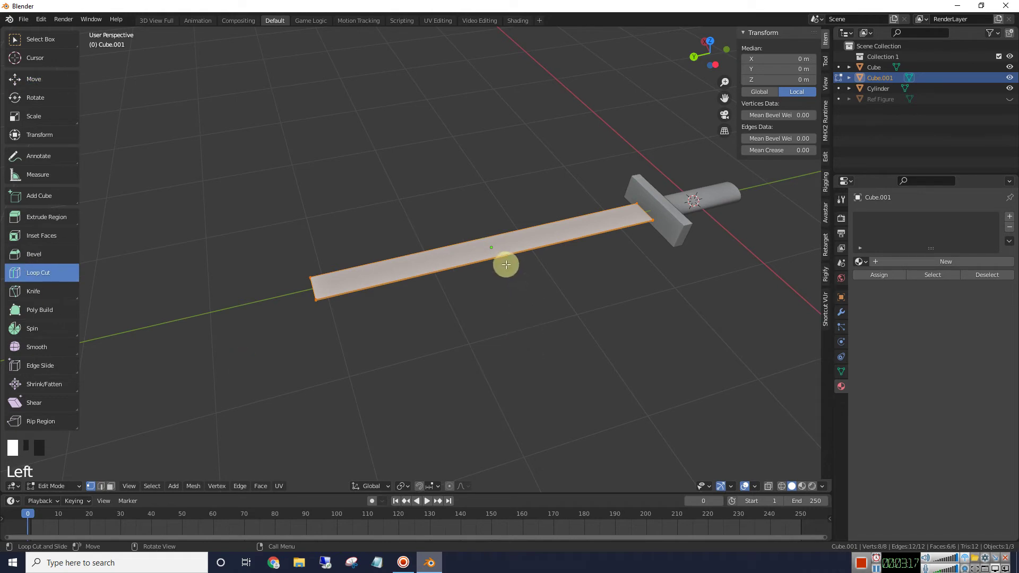
left_click(487, 255)
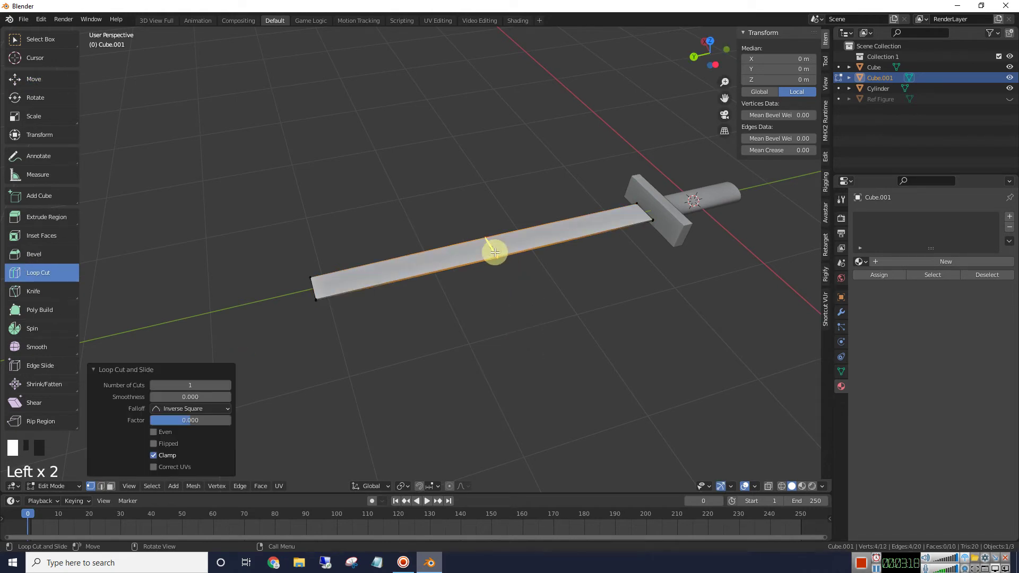
left_click(406, 271)
Add a lengthwise loop cut down the blade's centre, giving 24 vertices.
middle_click_drag(532, 356, 528, 303)
left_click(466, 279)
scroll(487, 327, "up", 2)
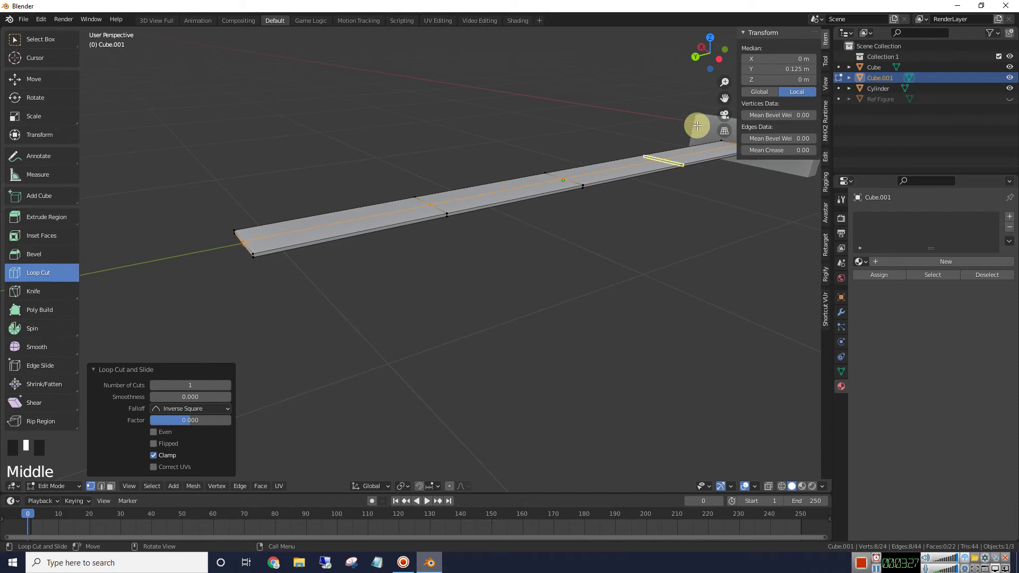
mouse_move(724, 99)
left_mouse_down()
mouse_move(687, 131)
mouse_move(724, 100)
left_mouse_up()
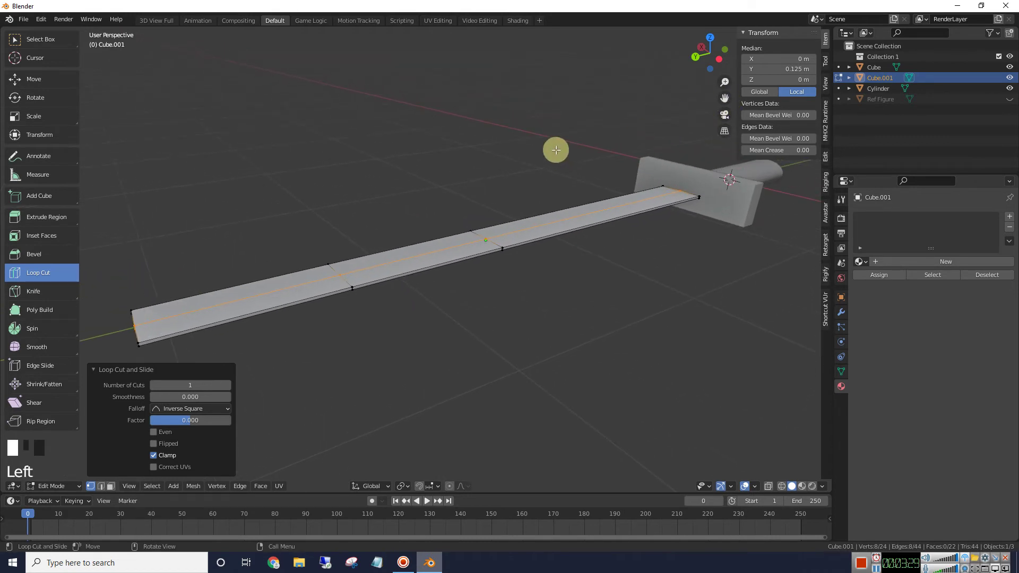
mouse_move(552, 150)
middle_mouse_down()
mouse_move(551, 120)
mouse_move(548, 145)
middle_mouse_up()
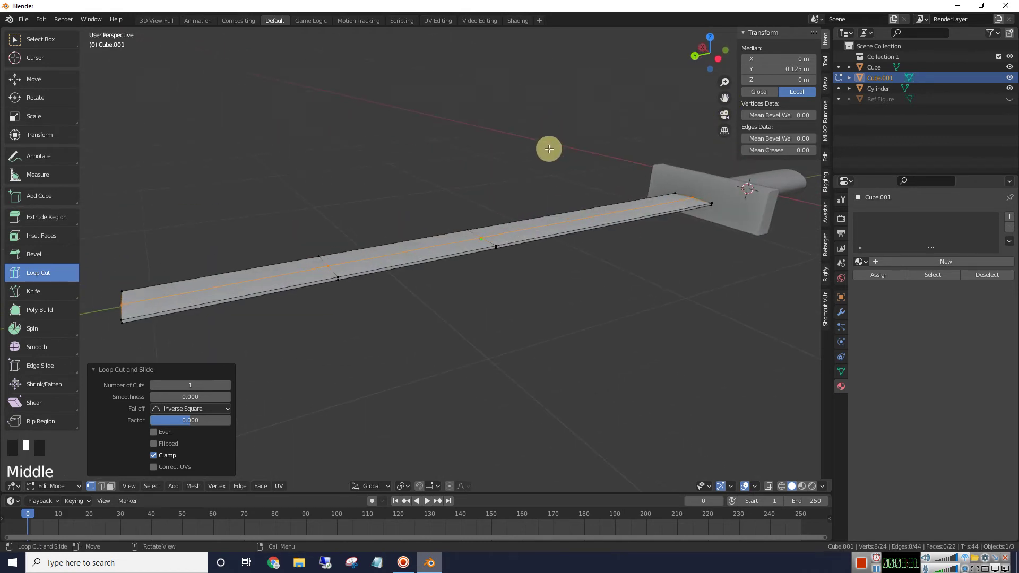
scroll(549, 150, "up", 4)
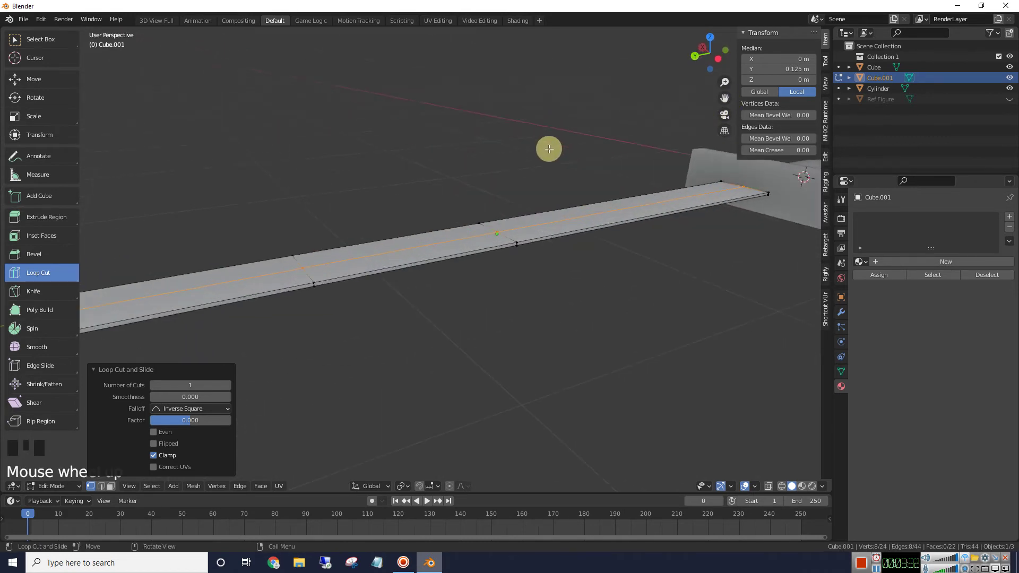
Select the blade's top centre edges and raise them about 0.024 m.
left_click(101, 487)
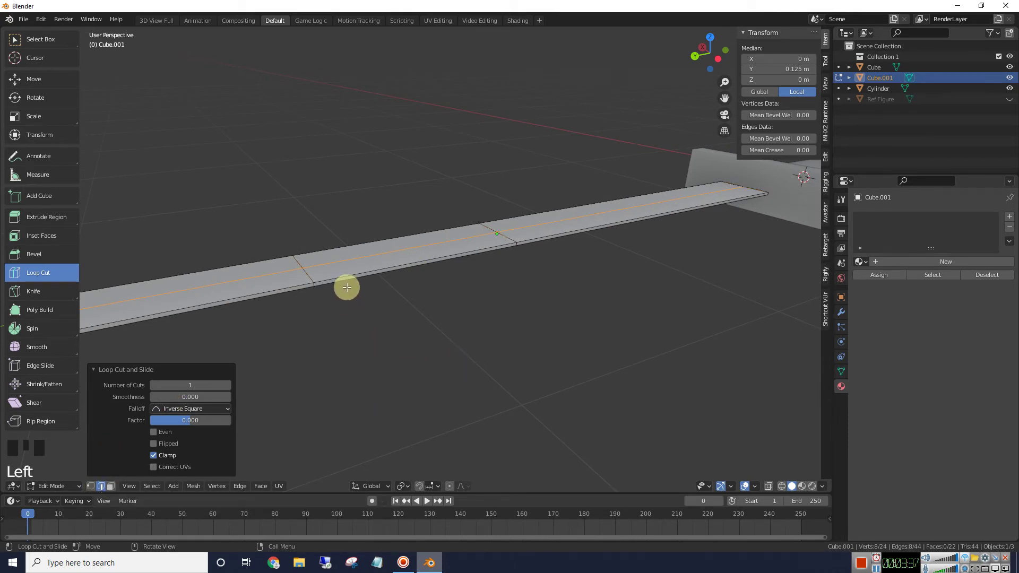
left_click(49, 78)
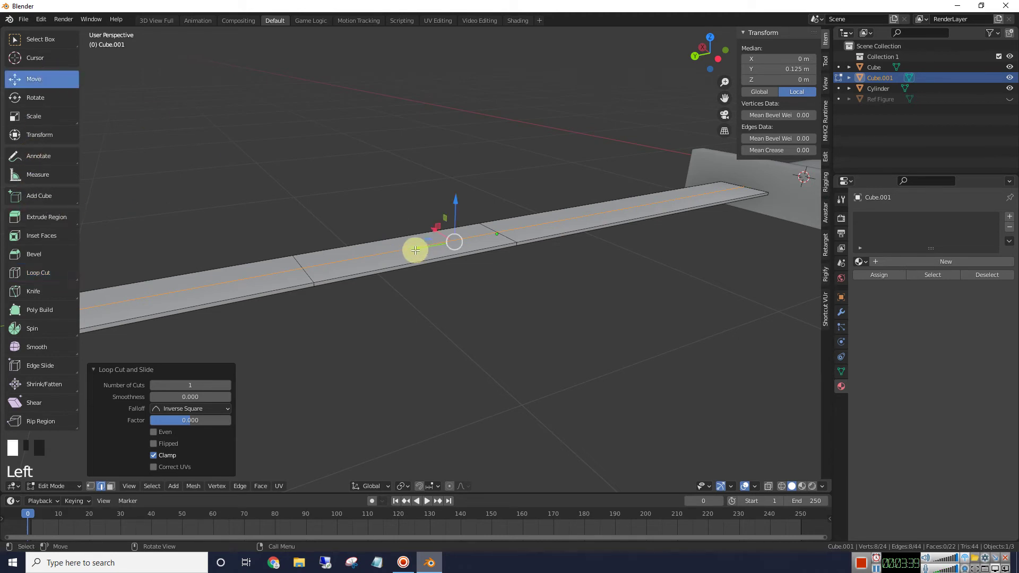
left_click(392, 253)
left_click(583, 217)
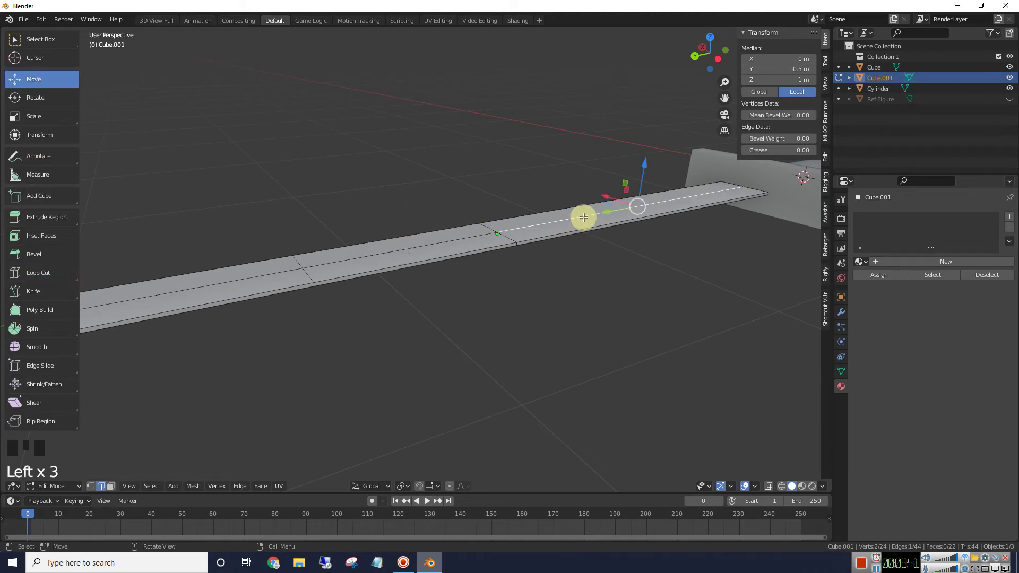
left_click(453, 240, "shift")
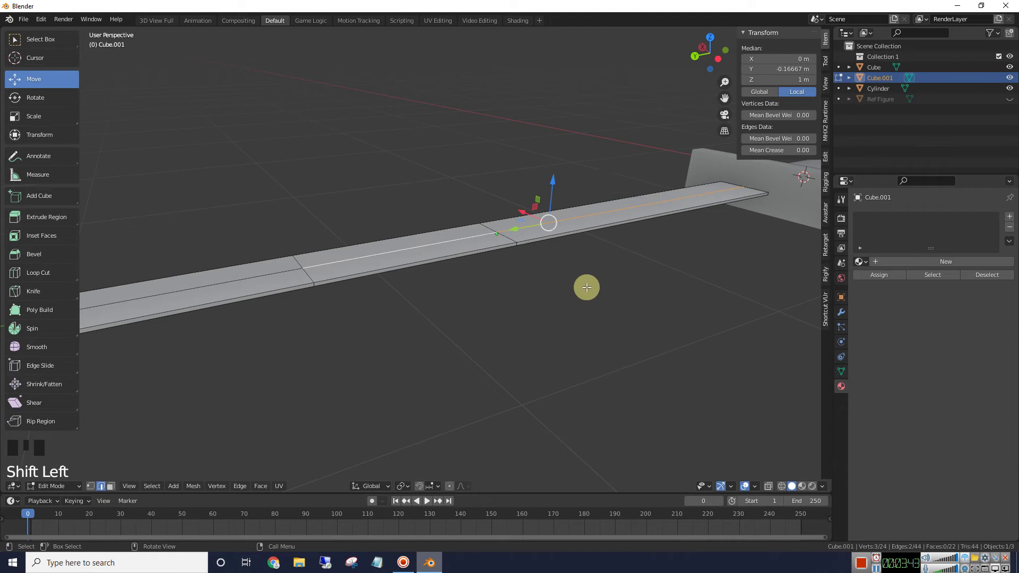
middle_click_drag(587, 288, 594, 277)
left_click_drag(553, 165, 553, 190)
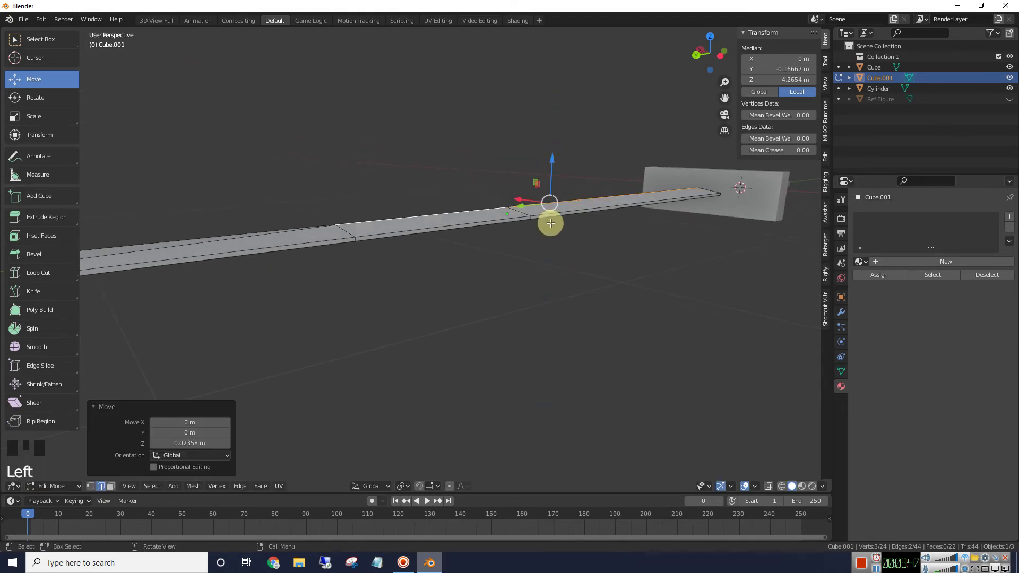
Select the underside centre edges and lower them about 0.021 m, then deselect.
middle_click_drag(549, 216, 502, 195)
left_click(467, 184)
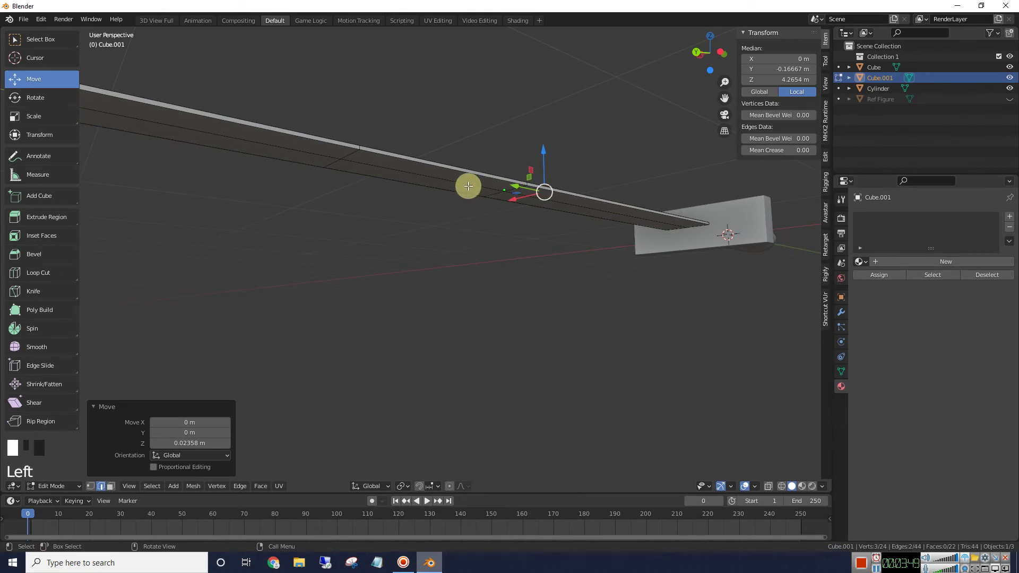
left_click(558, 249, "shift")
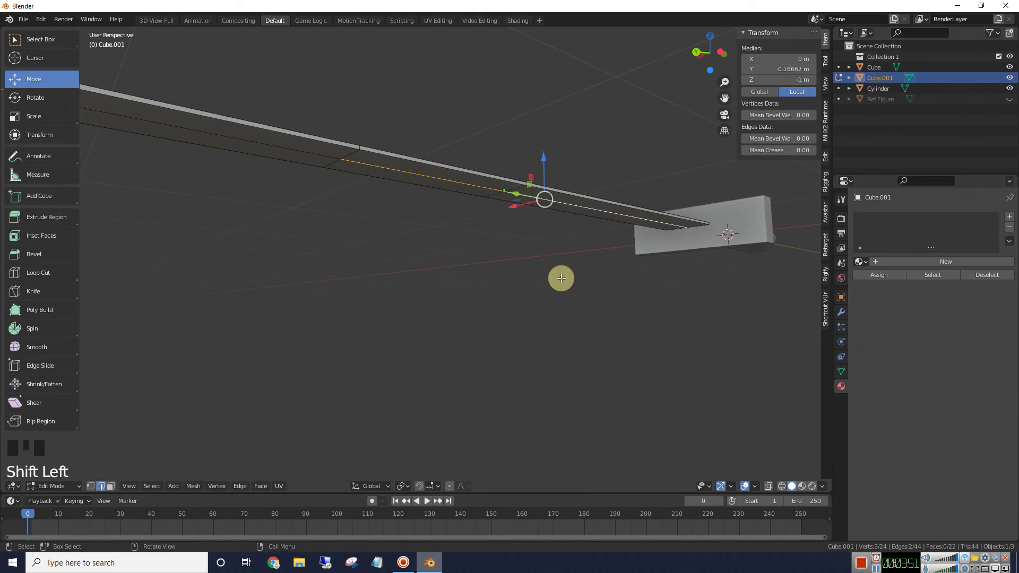
middle_click_drag(560, 277, 553, 198)
left_click_drag(545, 162, 547, 188)
middle_click_drag(515, 289, 525, 346)
left_click(515, 307)
scroll(514, 310, "down", 2)
scroll(536, 320, "down", 1)
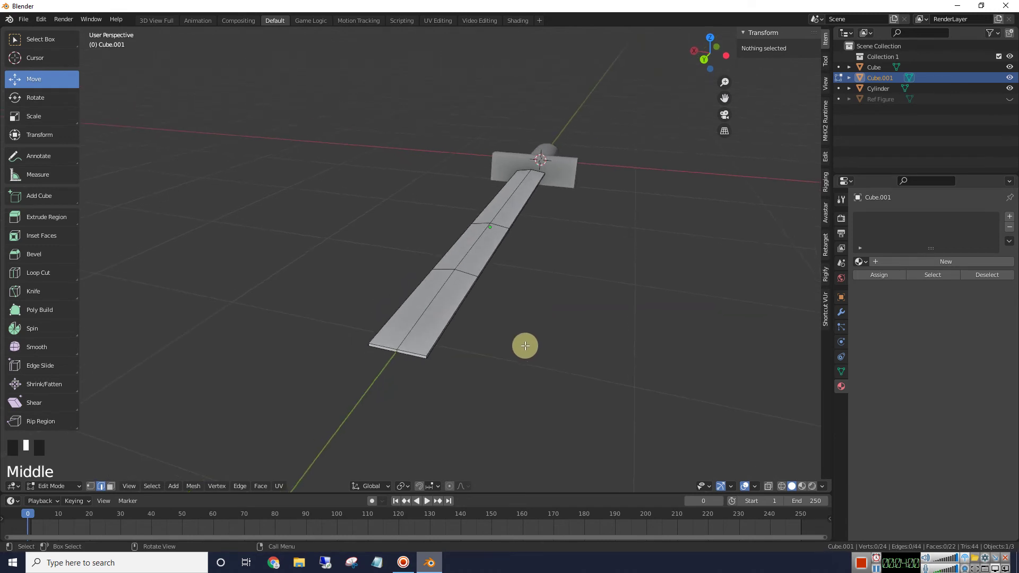
Merge the three selected blade-end vertices at center into a single pointed tip.
scroll(532, 340, "up", 1)
left_click_drag(729, 97, 327, 304)
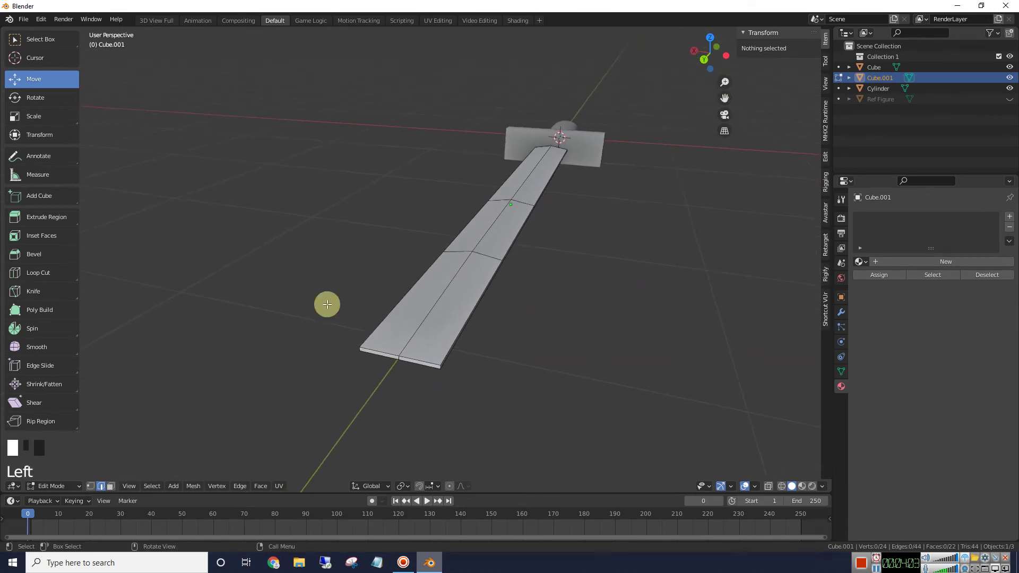
left_click(90, 485)
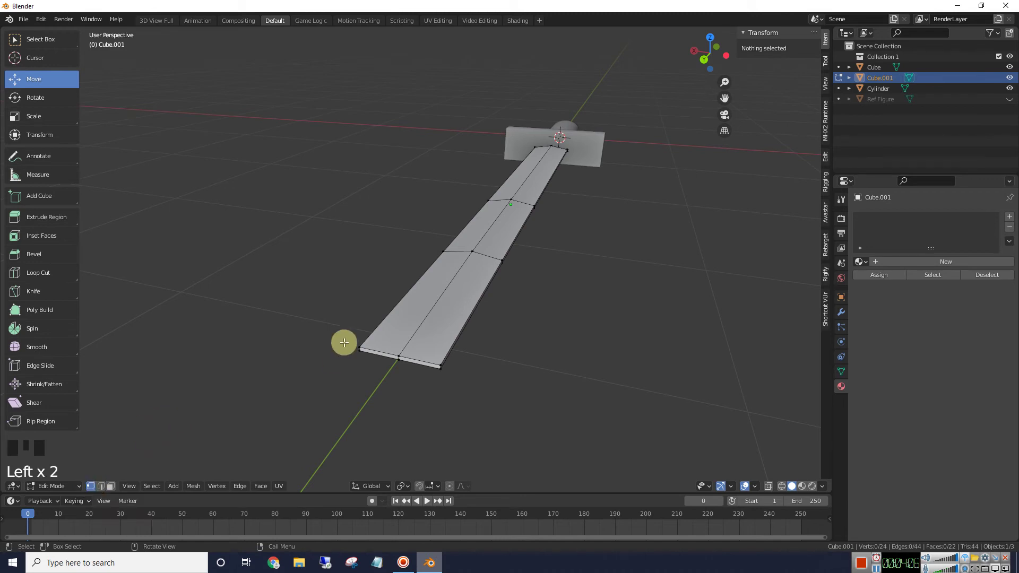
left_click(361, 349)
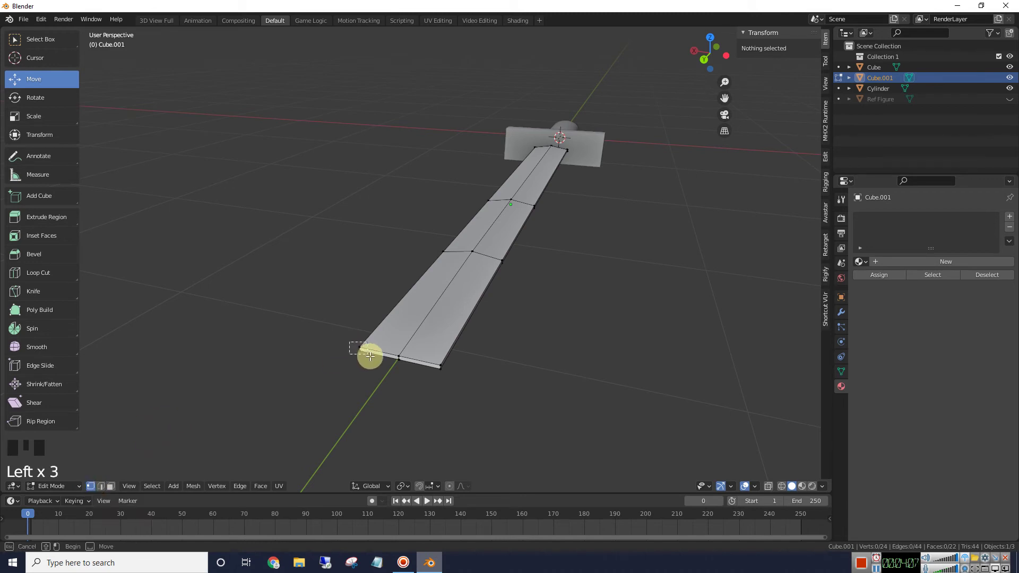
left_click(399, 360, "shift")
left_click(441, 368, "shift")
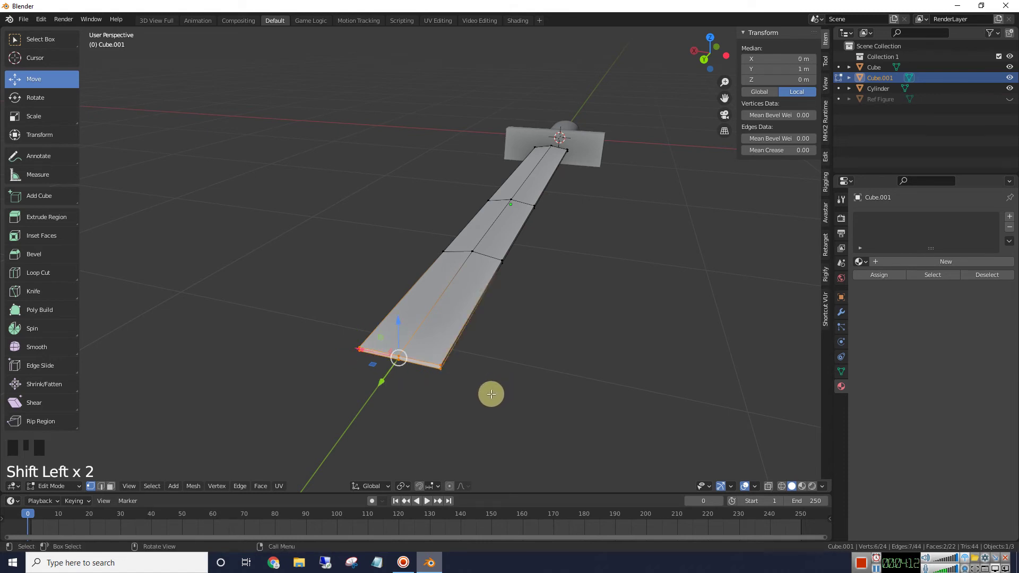
key("m")
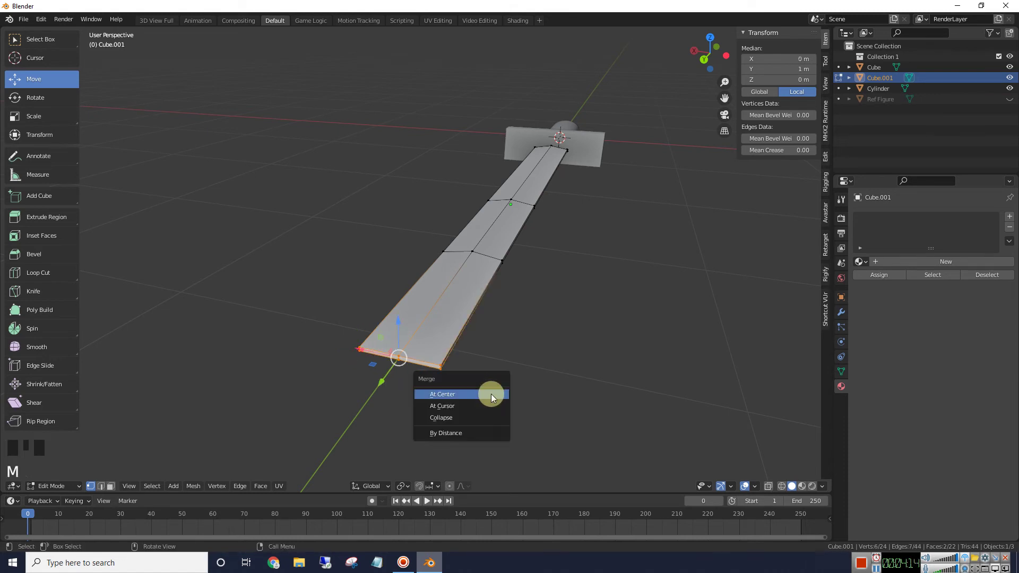
left_click(450, 394)
middle_click_drag(453, 393, 367, 421)
left_click(360, 405)
scroll(363, 402, "down", 3)
In Object Mode, nudge the blade slightly along Y toward the crossguard.
key("Tab")
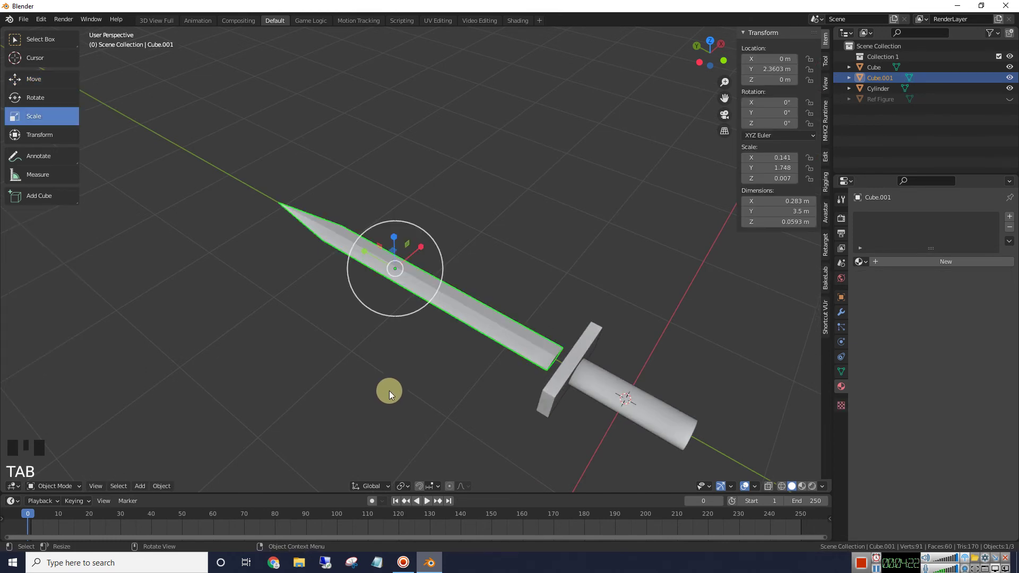
left_click(26, 81)
left_click_drag(365, 250, 368, 260)
scroll(371, 337, "down", 3)
middle_click_drag(407, 351, 485, 356)
left_click(424, 344)
Select the crossguard cube.
scroll(397, 338, "up", 2)
scroll(554, 340, "down", 1)
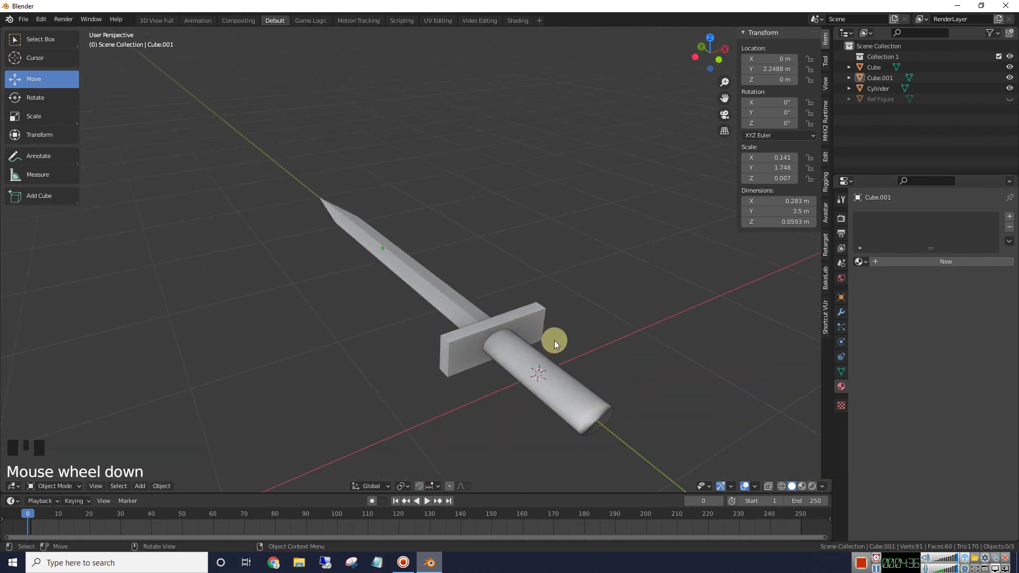
middle_click_drag(634, 368, 632, 369)
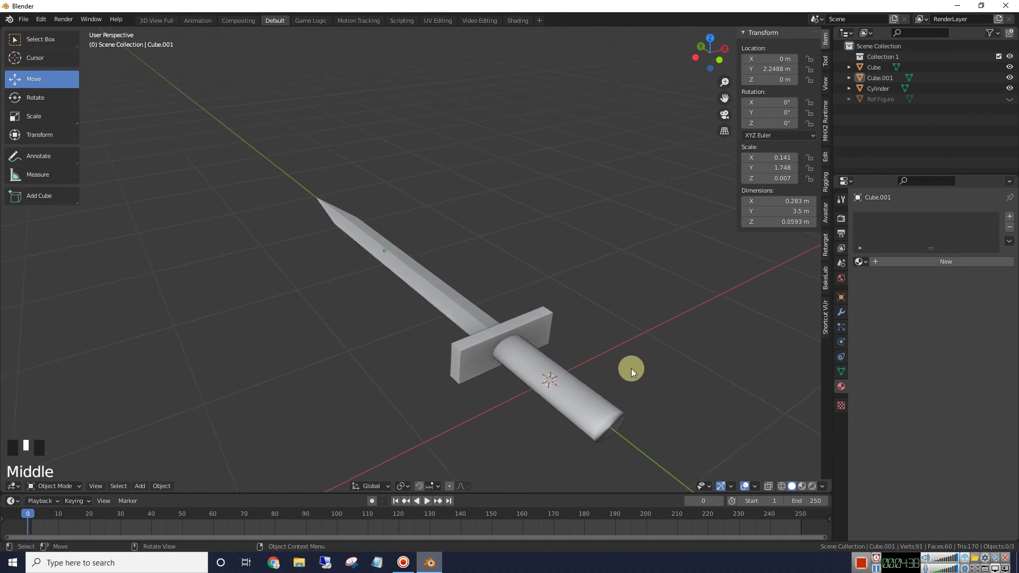
left_click(537, 329)
middle_click_drag(537, 331, 614, 335)
Add loop cuts across the crossguard cube's width in Edit Mode, dividing it into sections.
key("Tab")
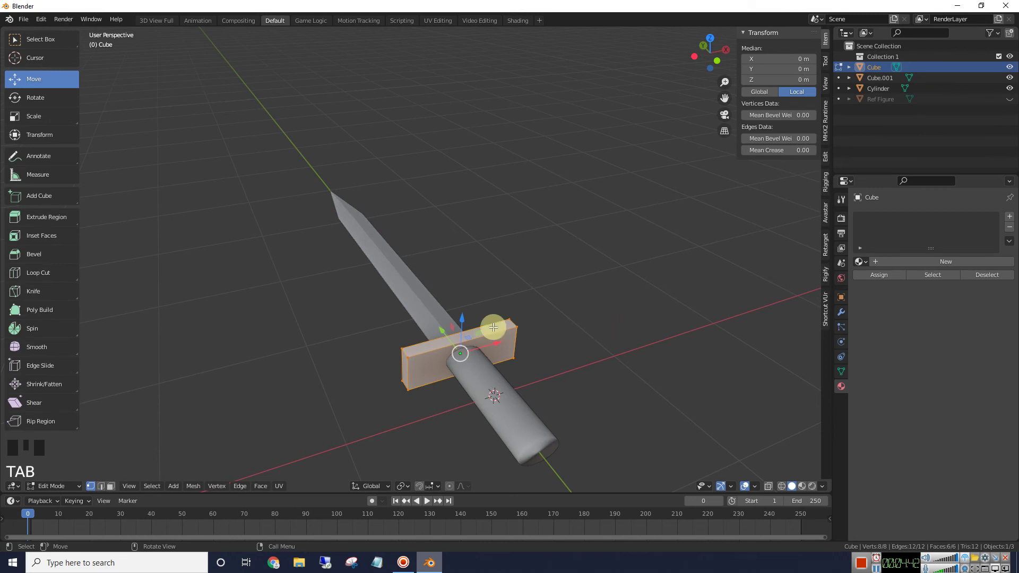
left_click(94, 487)
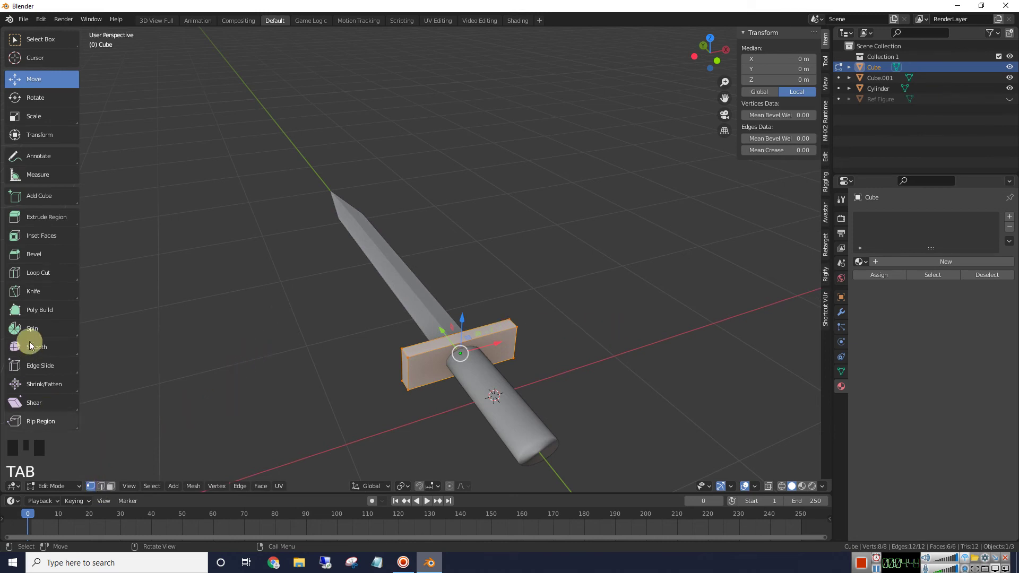
left_click(30, 274)
left_click(445, 349)
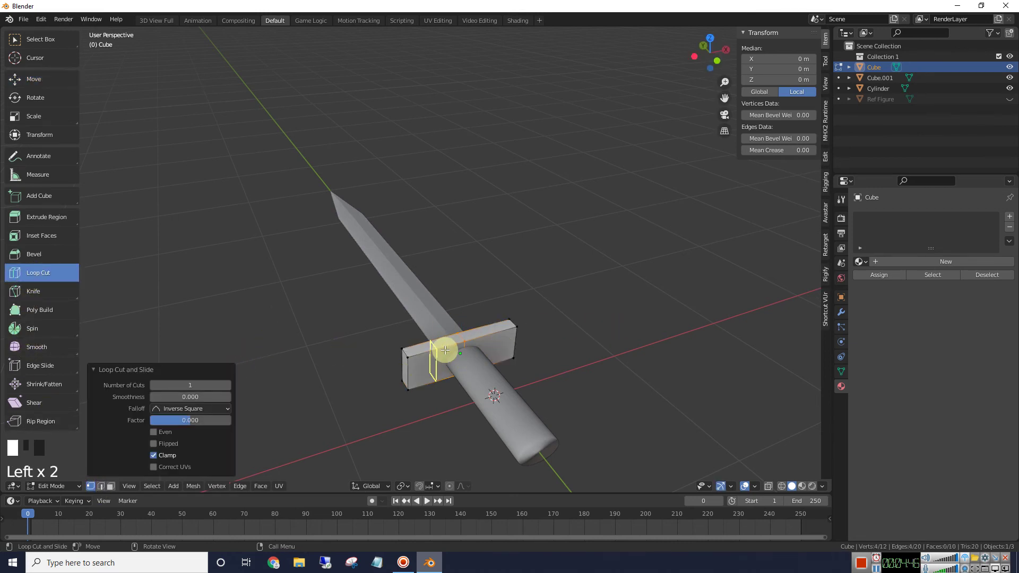
left_click(470, 342)
left_click(484, 341)
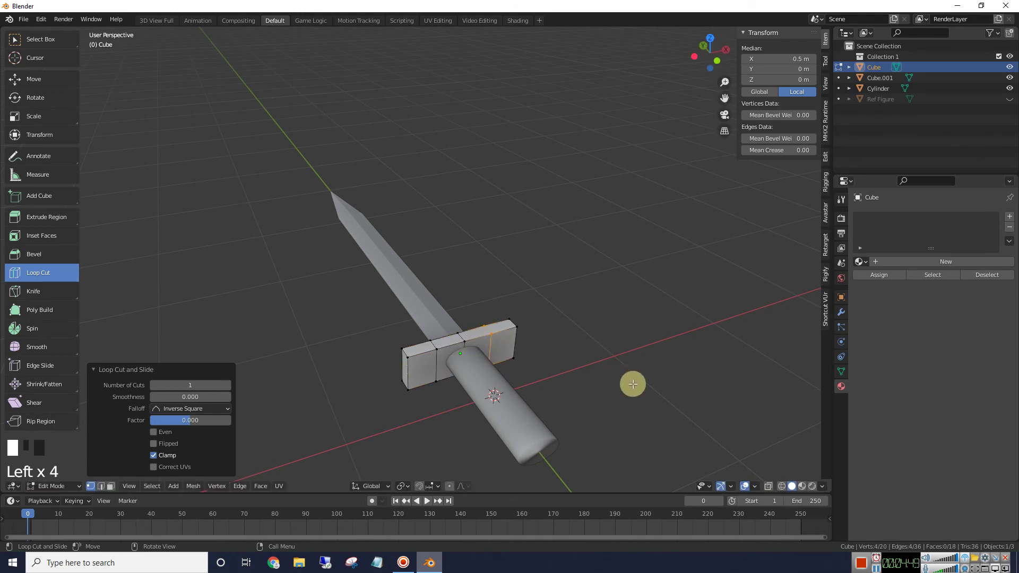
middle_click_drag(632, 387, 640, 379)
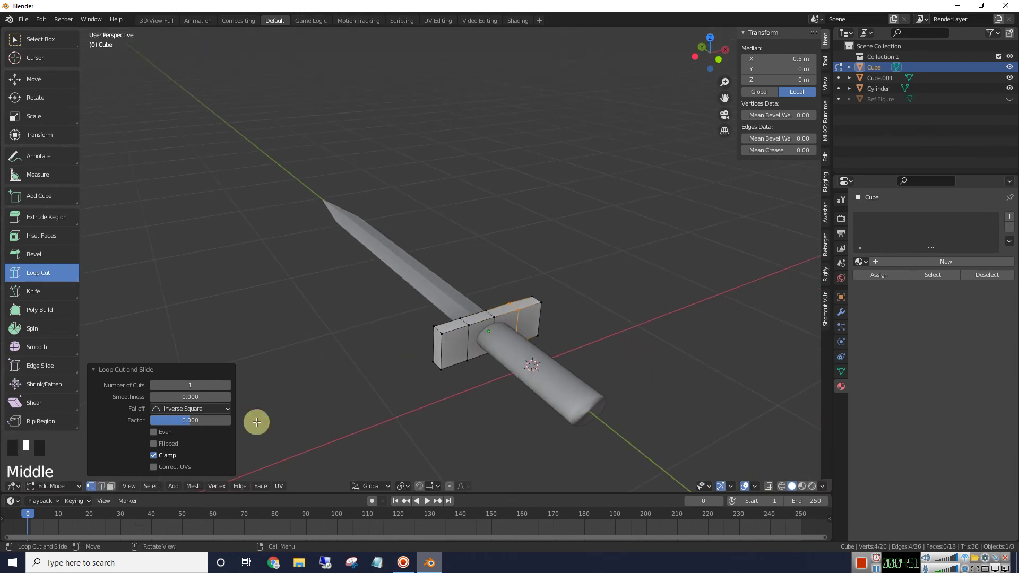
left_click(102, 486)
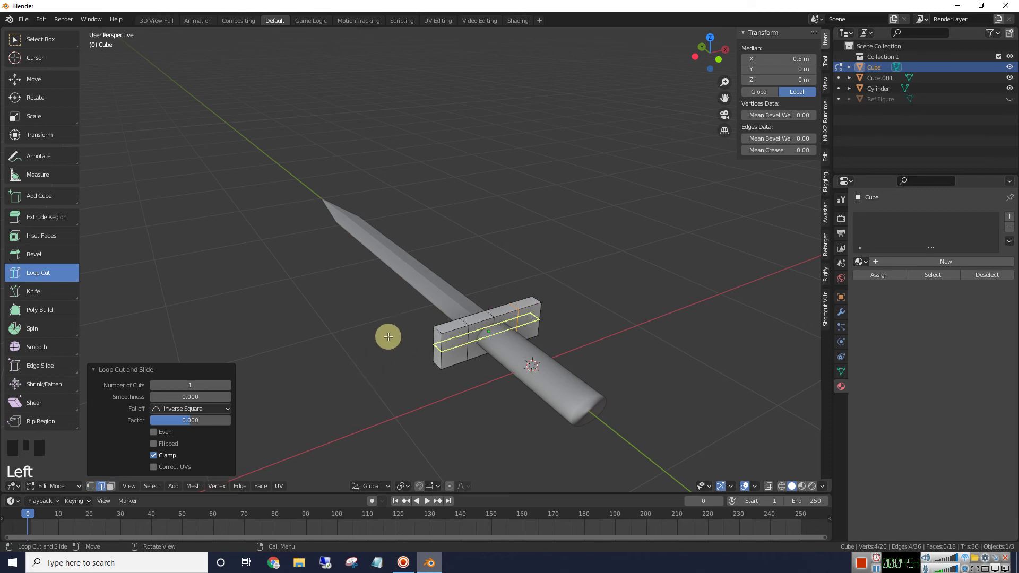
left_click(90, 486)
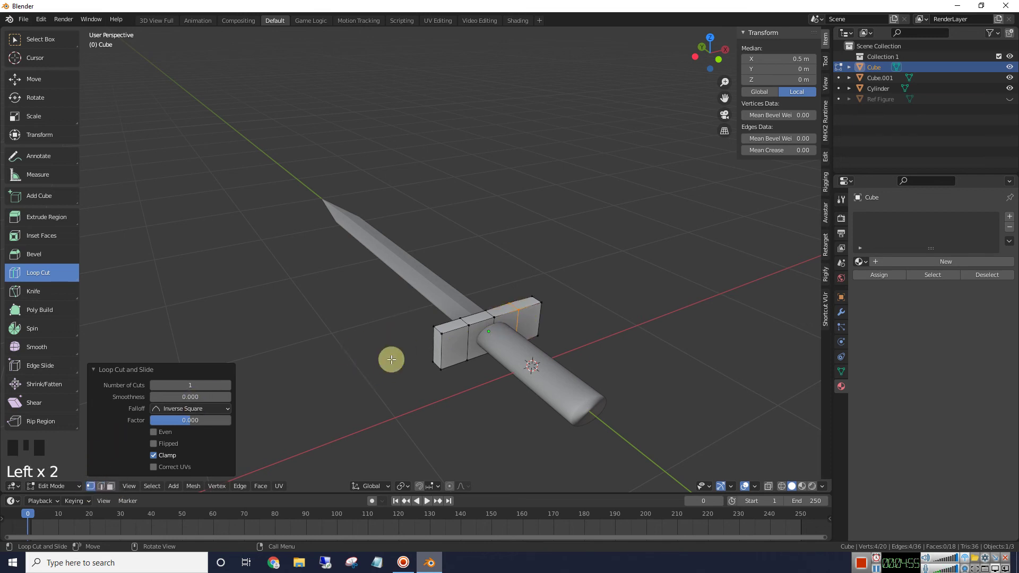
Select the crossguard's left and right end edges and lower them along Z.
left_click(37, 82)
left_click(441, 334)
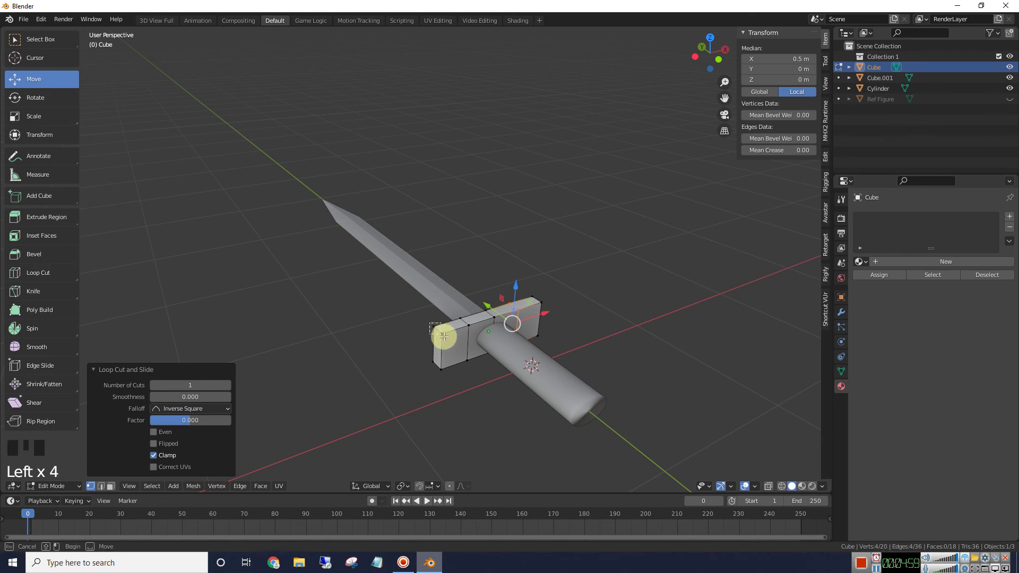
middle_click_drag(565, 371, 640, 395)
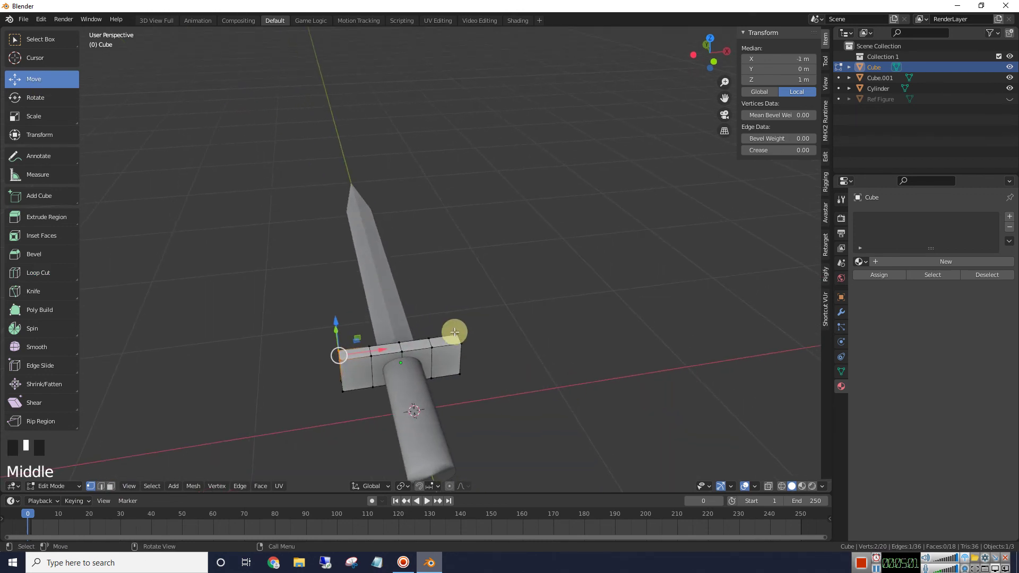
left_click(451, 332, "shift")
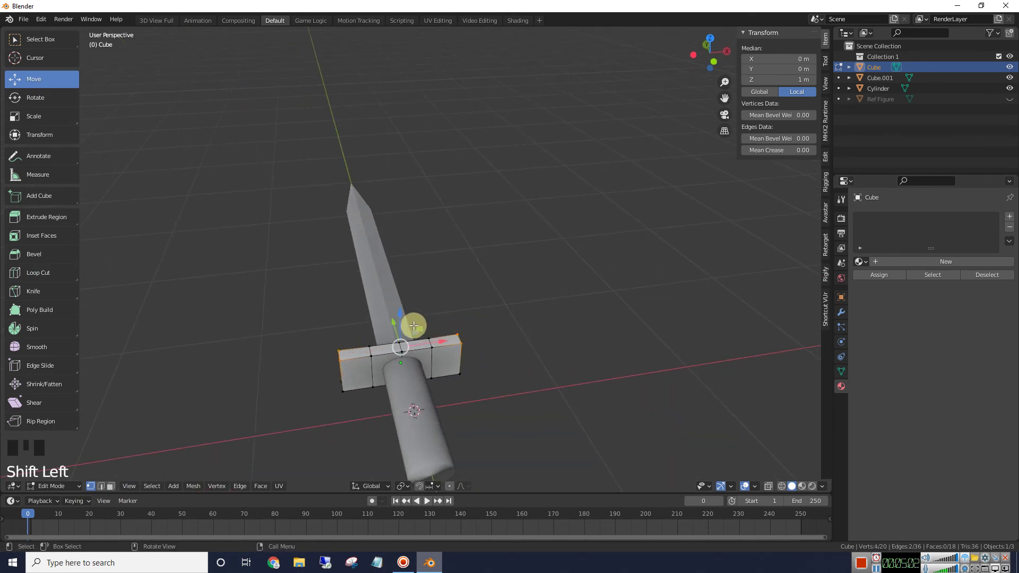
left_click_drag(400, 315, 403, 331)
Shift the guard's end corner vertices about 0.1 m in Z to angle the tips.
middle_click_drag(536, 353, 560, 324)
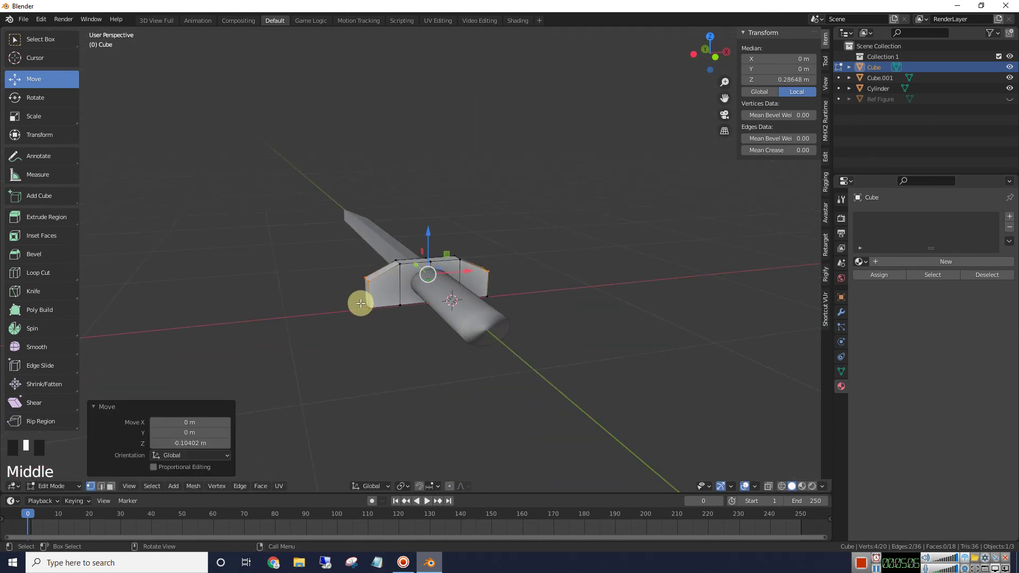
left_click_drag(360, 301, 393, 361)
middle_click_drag(393, 361, 368, 395)
left_click_drag(316, 308, 345, 345, "shift")
middle_click_drag(346, 345, 440, 365)
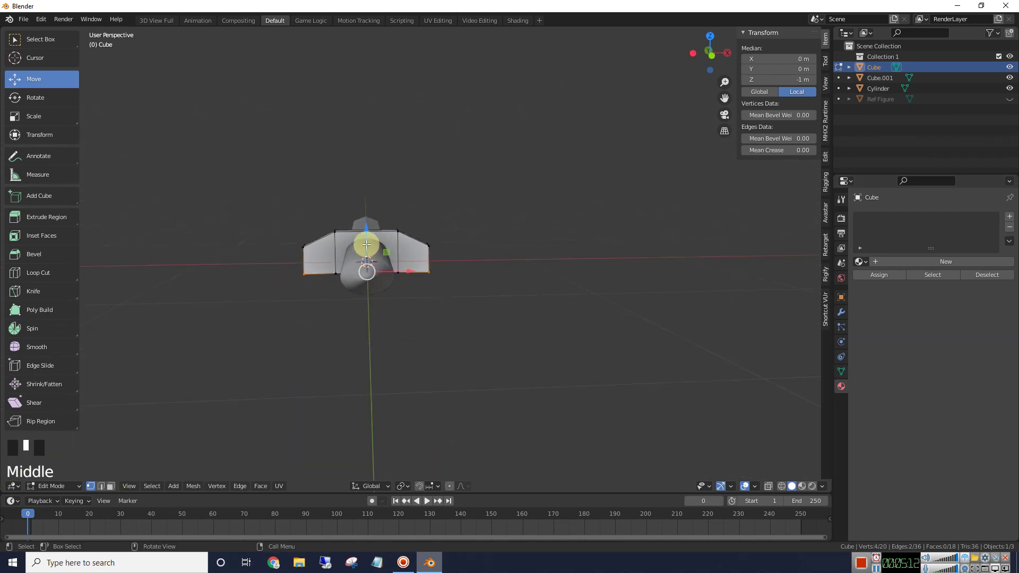
left_click_drag(367, 227, 373, 208)
middle_click_drag(548, 330, 562, 346)
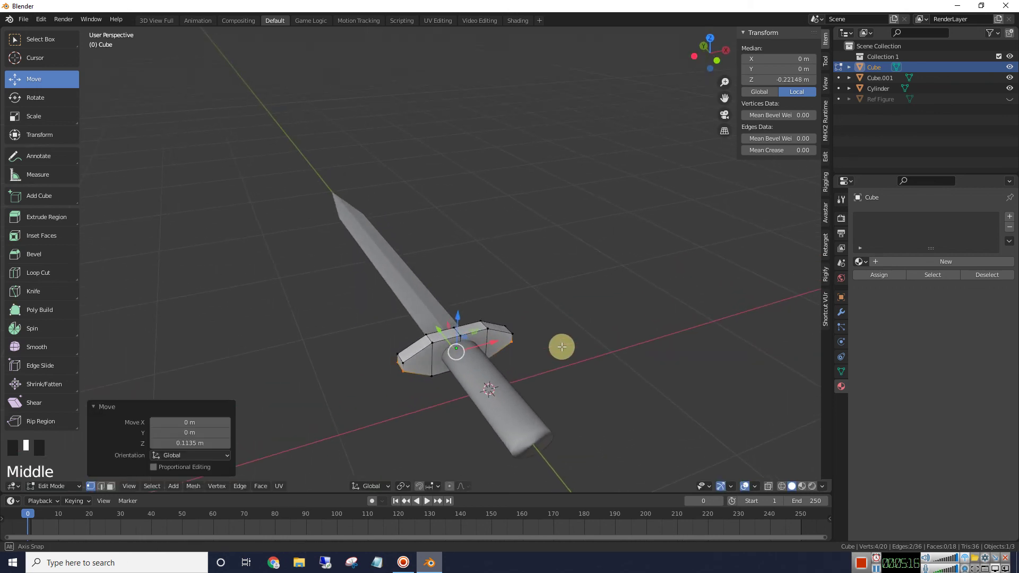
left_click(562, 347)
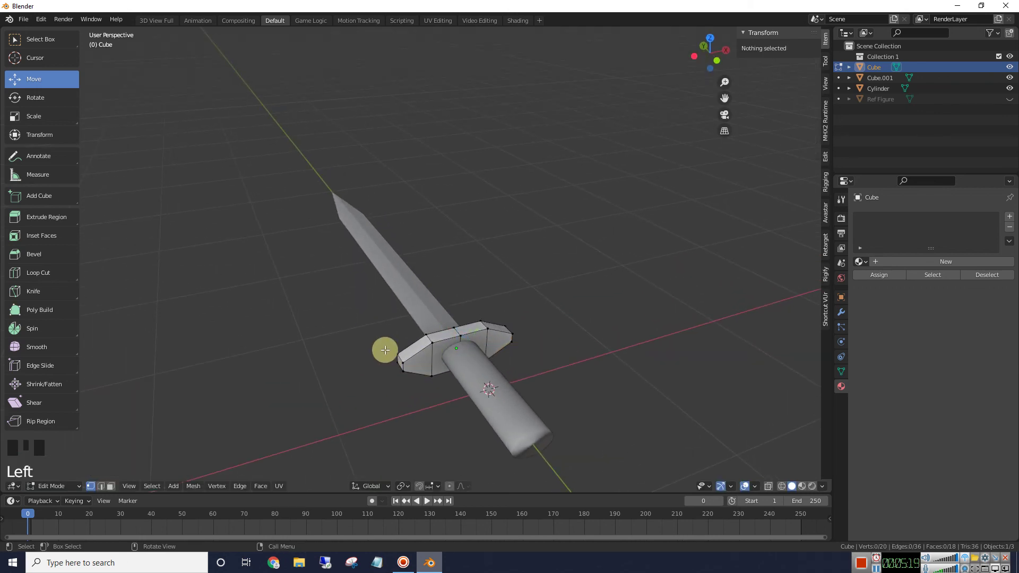
Push both crossguard ends about 0.145 m along Y toward the blade.
left_click_drag(385, 349, 407, 380)
middle_click_drag(382, 410, 311, 340)
left_click_drag(310, 336, 337, 366, "shift")
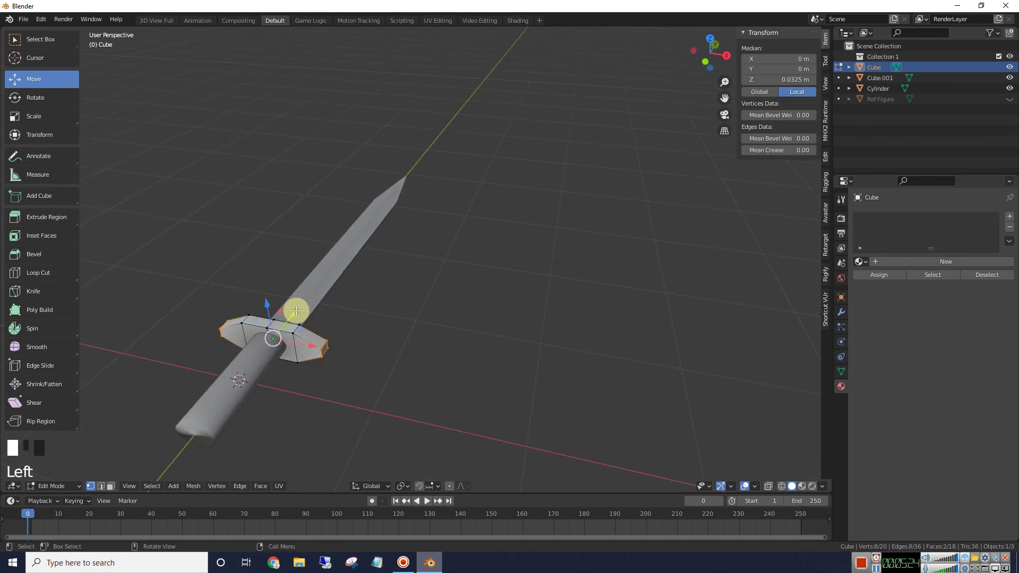
left_click_drag(295, 313, 307, 300)
middle_click_drag(428, 359, 437, 419)
left_click(437, 440)
Return to Object Mode with nothing selected to view the finished sword.
key("Tab")
left_click(436, 438)
scroll(502, 421, "down", 1)
middle_click_drag(537, 416, 530, 413)
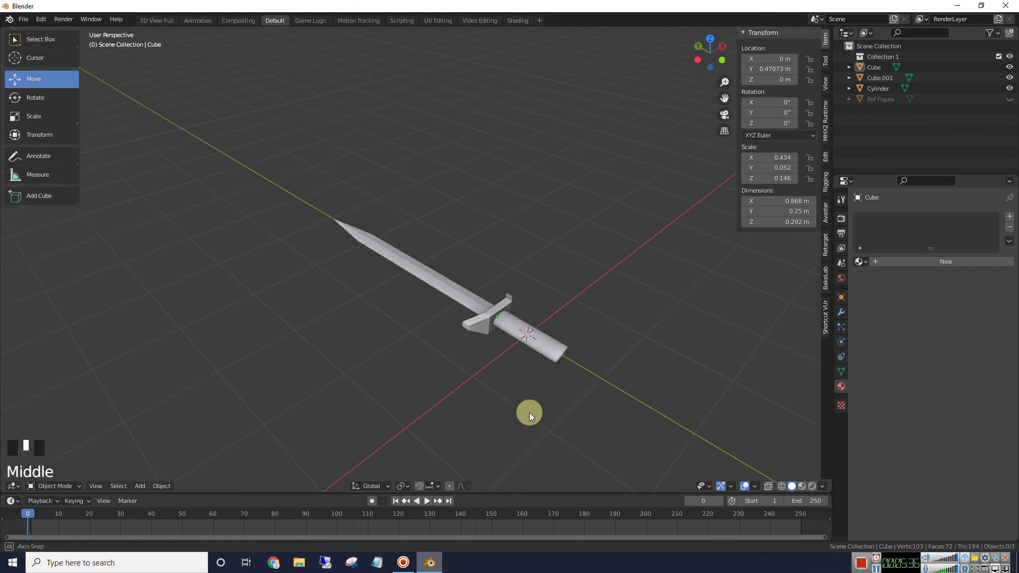